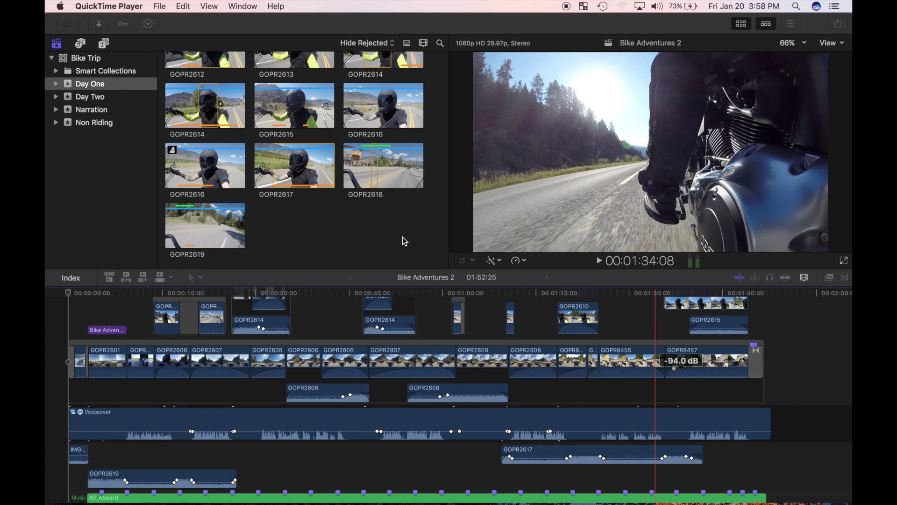
Examine the audio clips and connected storylines along the Bike Adventures 2 timeline
scroll(447, 404, down, 3)
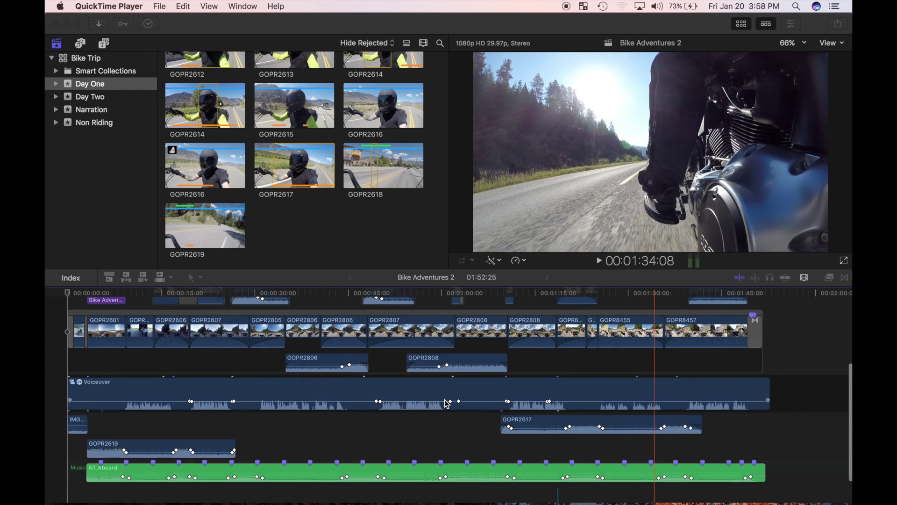
click(481, 438)
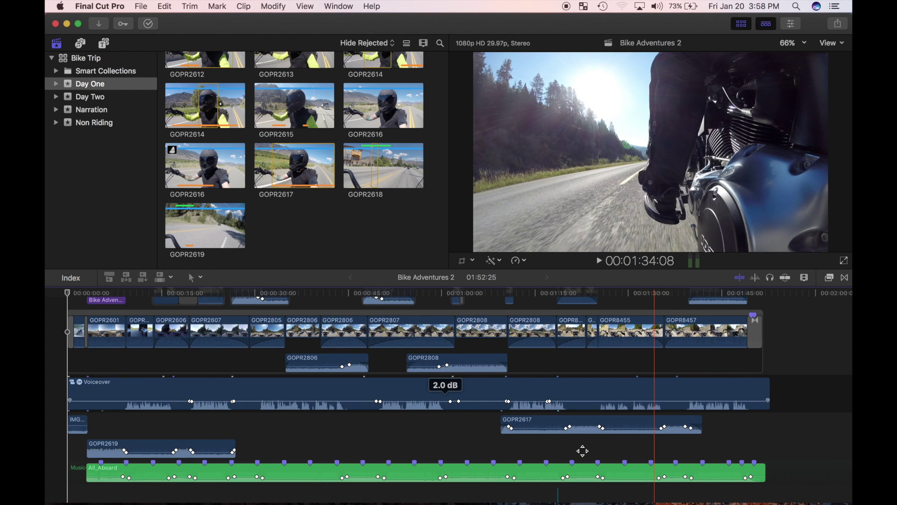
scroll(260, 388, up, 8)
click(297, 366)
key(super+equal)
key(super+equal)
scroll(296, 362, left, 3)
scroll(298, 361, right, 7)
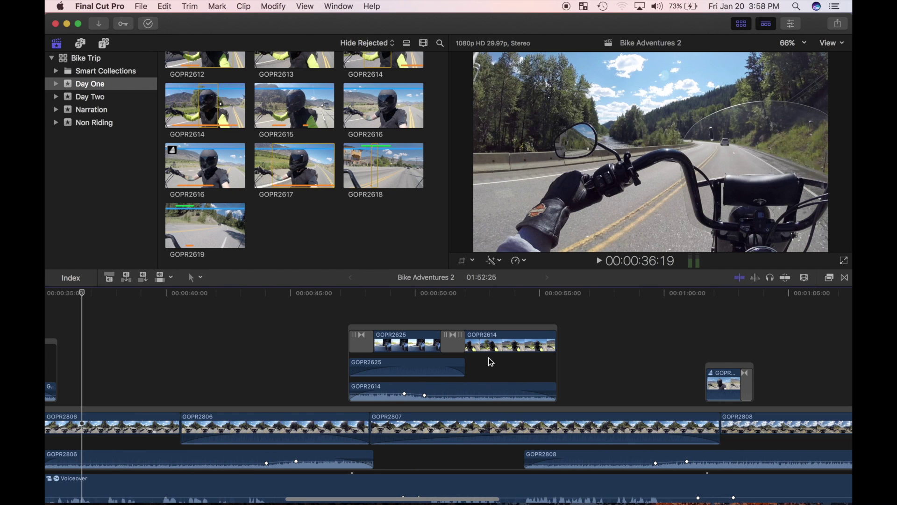
scroll(398, 389, left, 10)
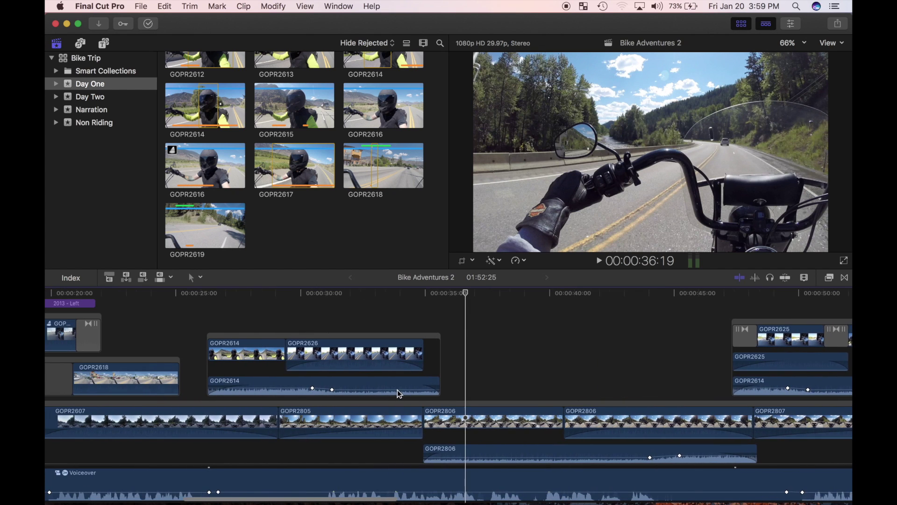
click(246, 311)
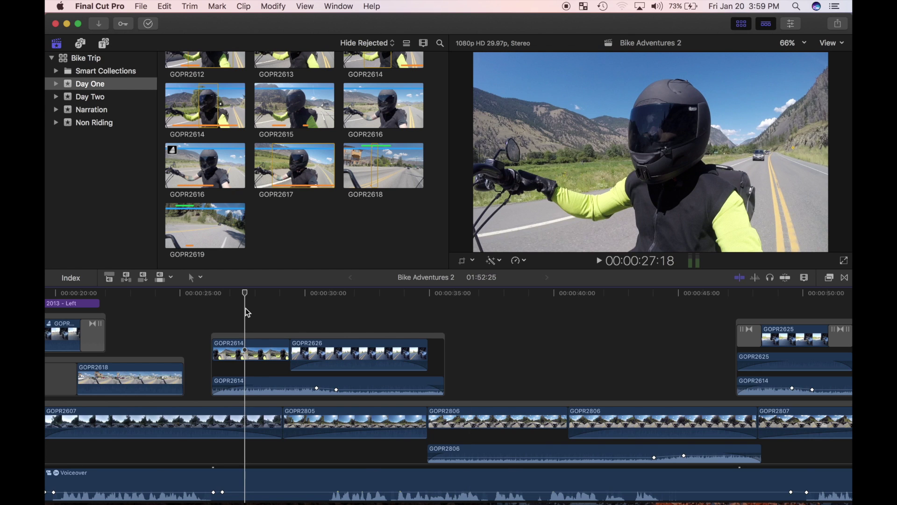
key(shift+z)
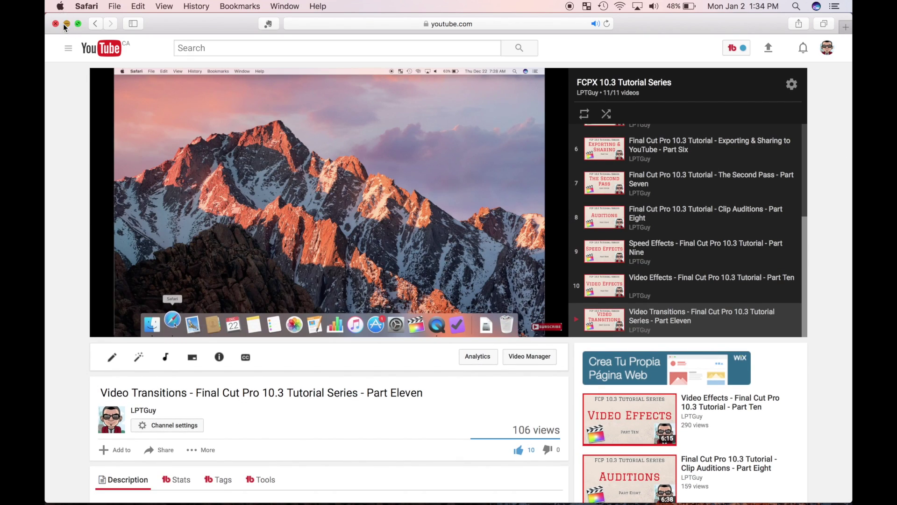
Switch from the browser to Final Cut Pro and disable the Voiceover and All_Aboard music clips in the timeline
click(64, 23)
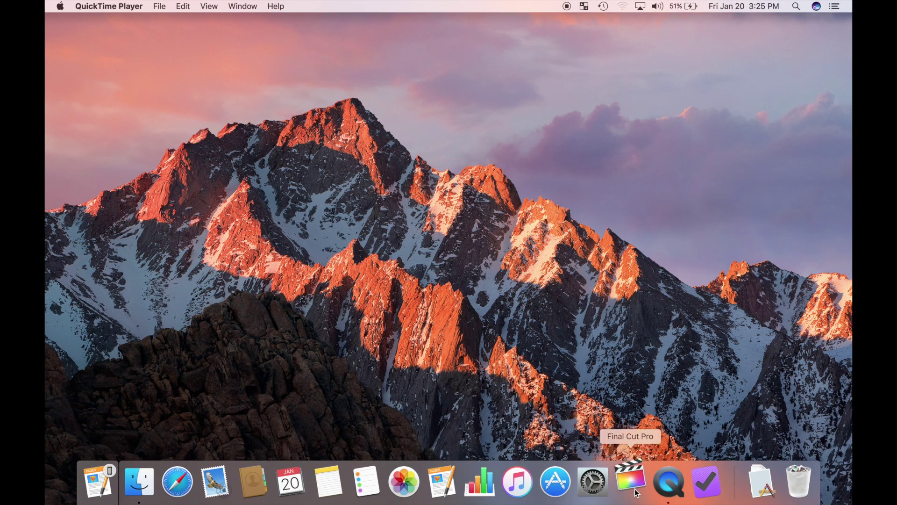
click(636, 491)
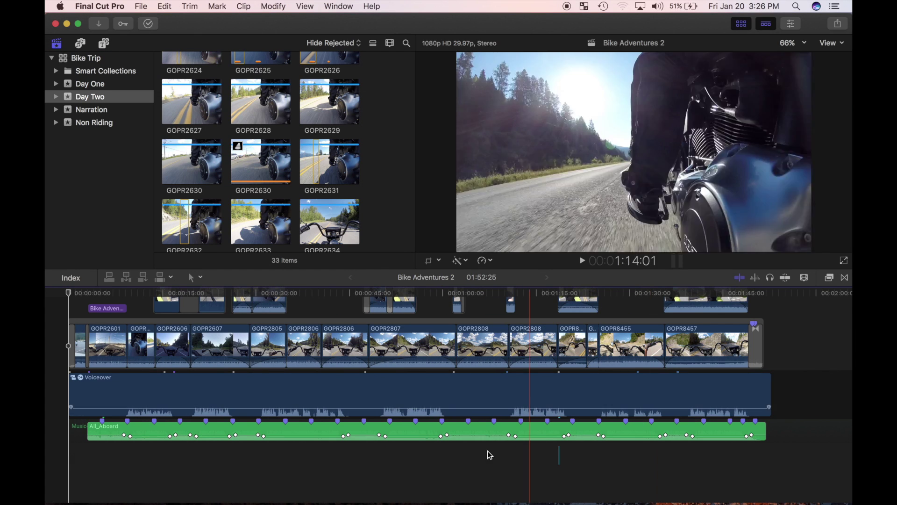
click(203, 392)
key(v)
click(214, 432)
Play the opening of the timeline from its start and turn the DOF clip's volume all the way down
click(69, 316)
key(super+equal)
key(super+equal)
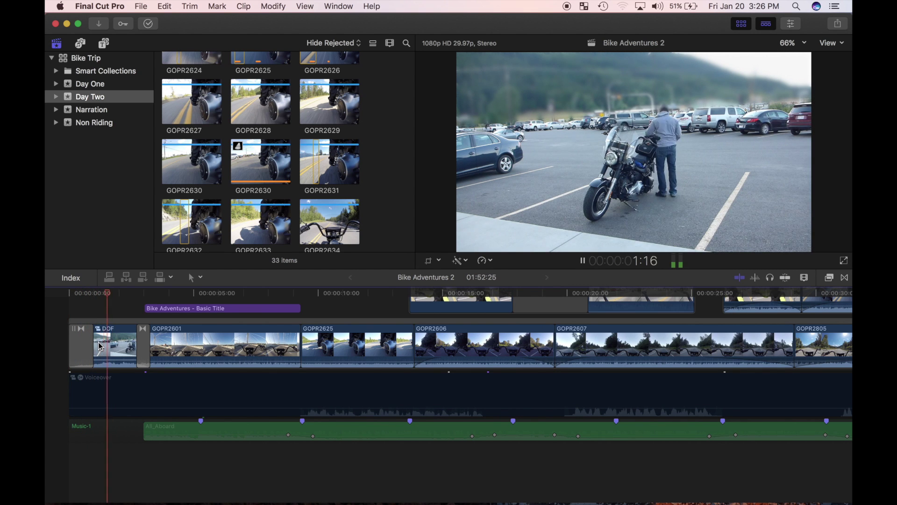
key(space)
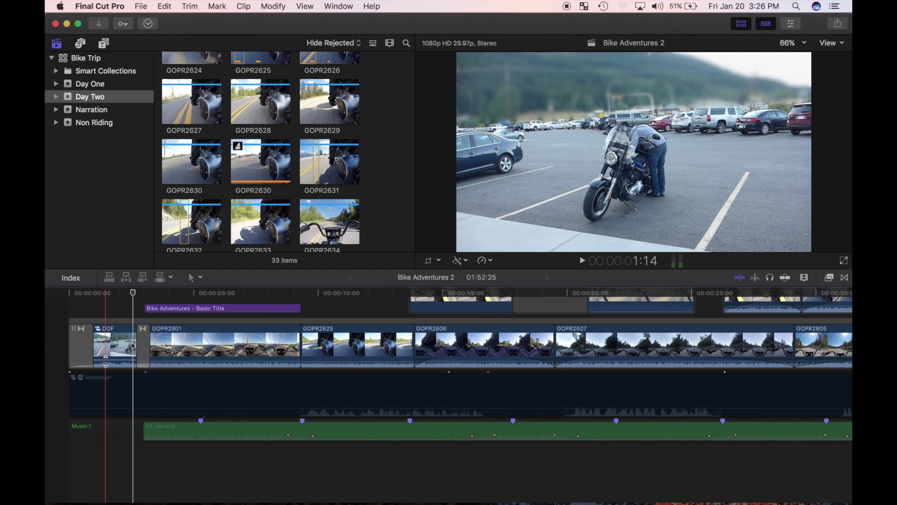
click(107, 363)
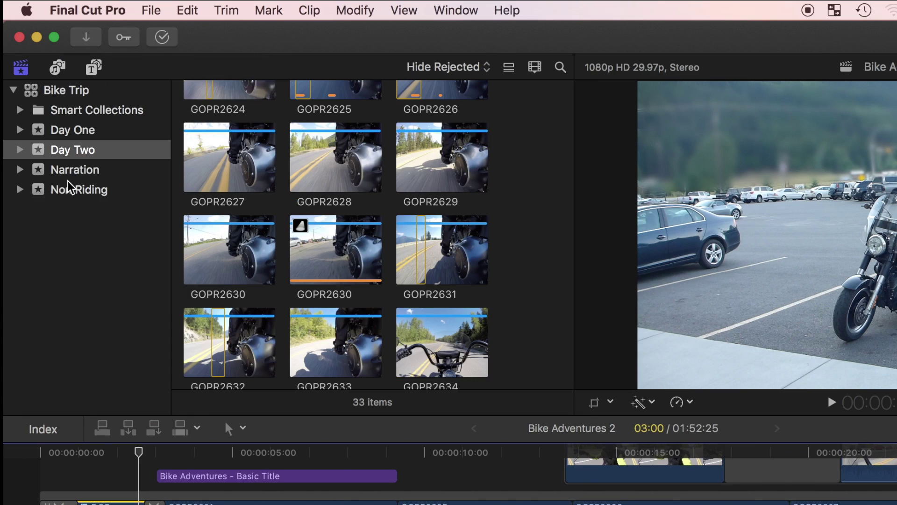
Mark a range on IMG_0043 in the Non Riding event and limit source edits to Audio Only
click(88, 123)
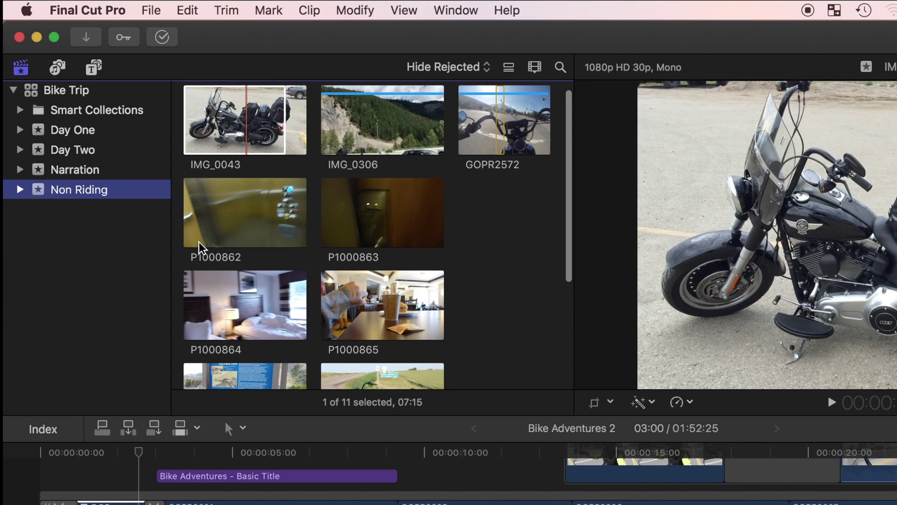
key(i)
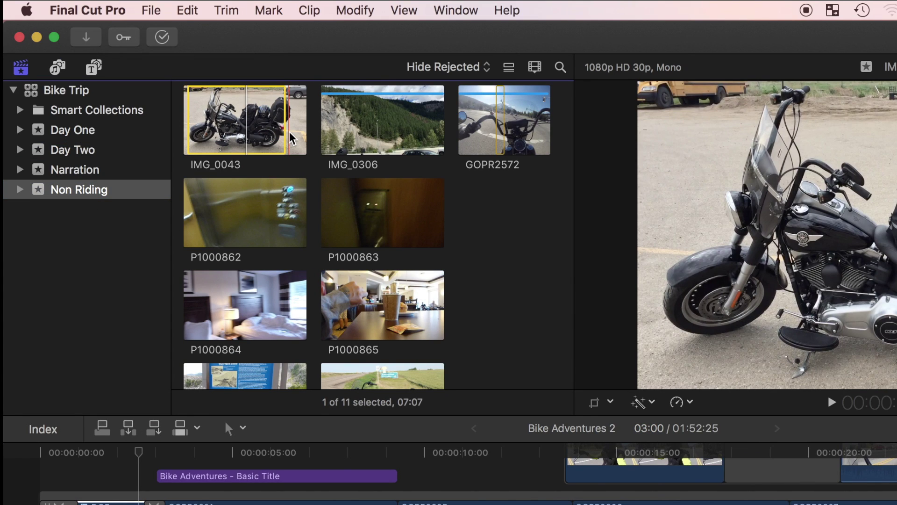
key(o)
click(195, 431)
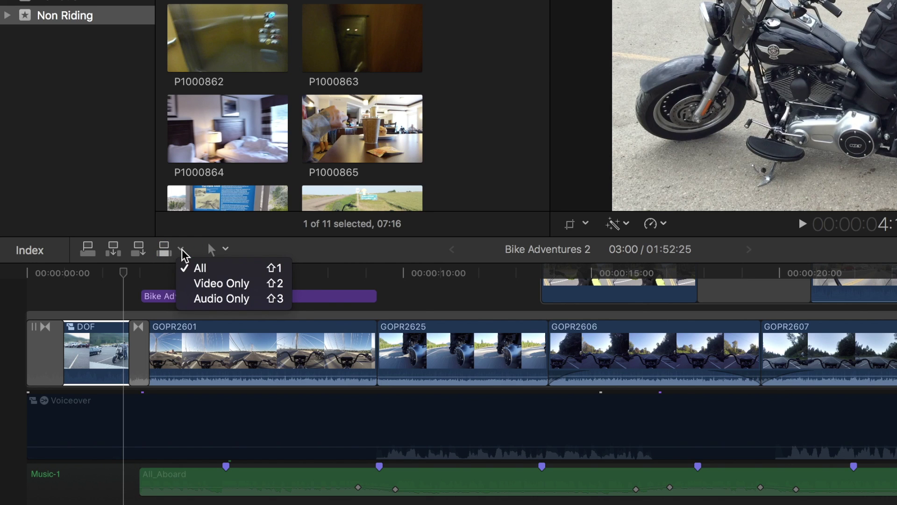
click(210, 298)
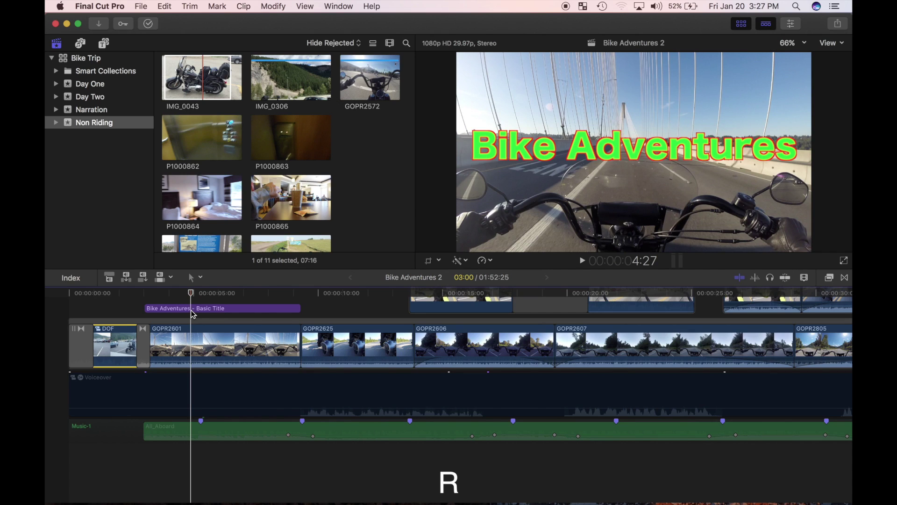
Select the full DOF clip range including its transitions and connect the IMG_0043 audio across that range
key(r)
click(111, 348)
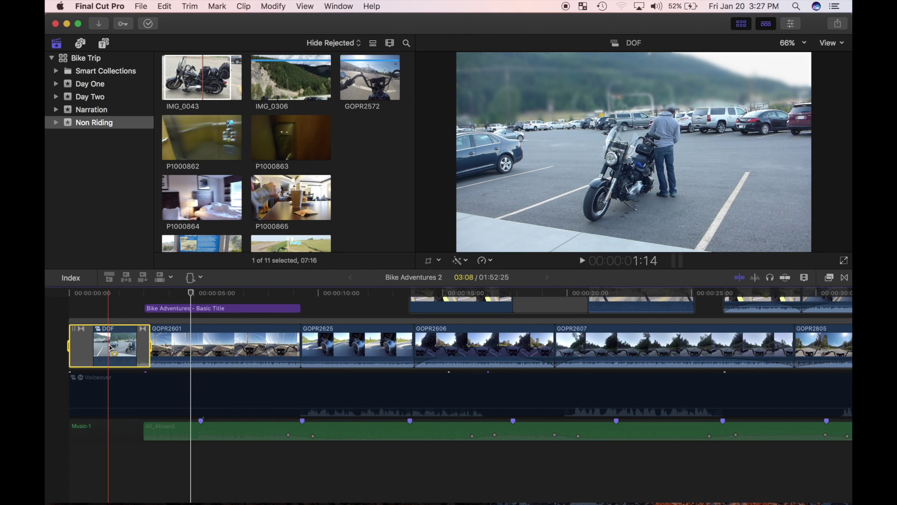
key(q)
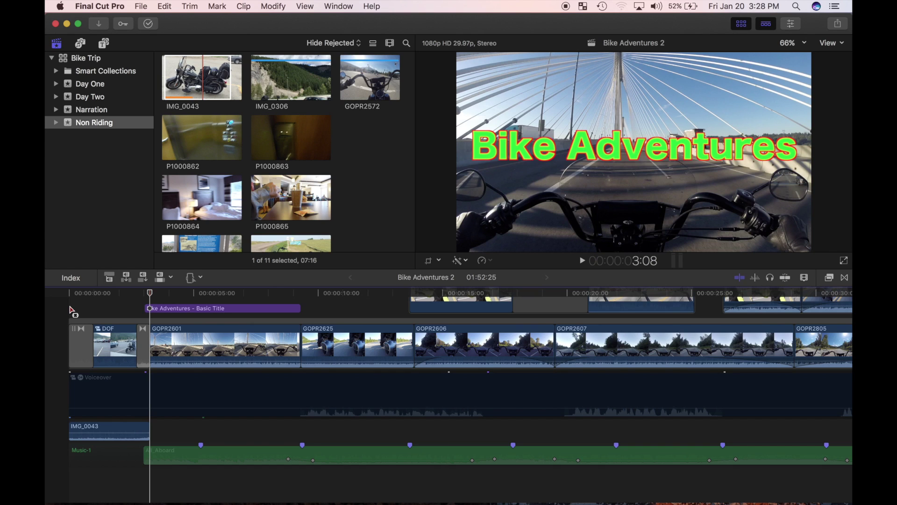
Return the playhead to the timeline's start and display the timeline clips as waveforms only
click(70, 308)
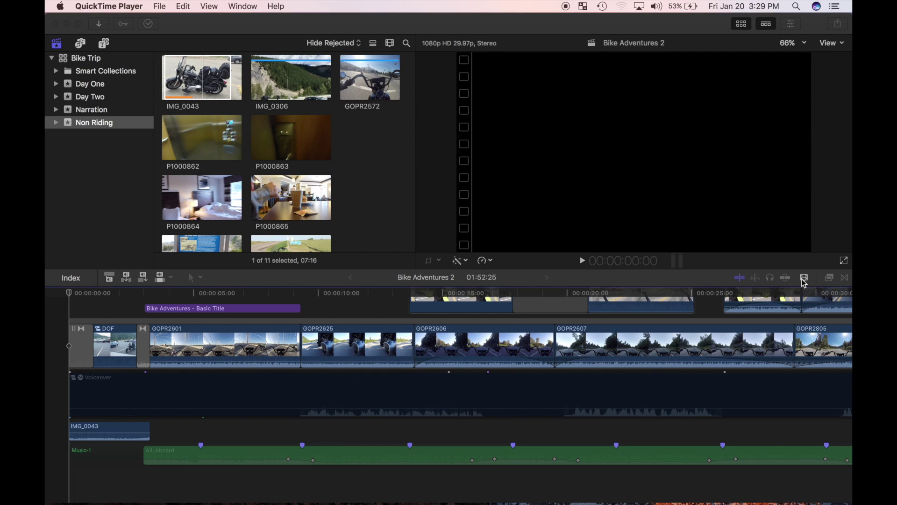
click(804, 279)
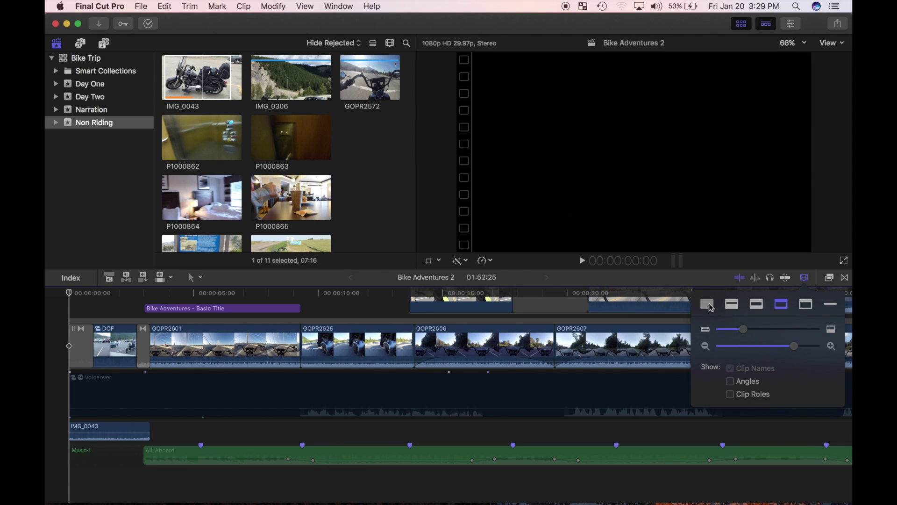
click(708, 305)
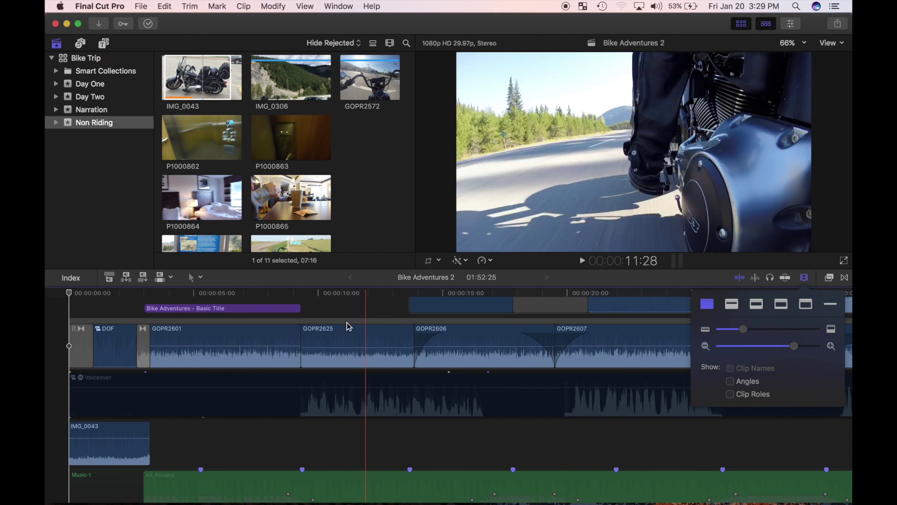
Turn the volume fully down on GOPR2601, GOPR2625, GOPR2606, GOPR2607 and the connected clips above them
drag(261, 345, 260, 367)
drag(336, 347, 337, 367)
drag(447, 346, 448, 366)
drag(606, 346, 606, 374)
scroll(607, 374, right, 5)
scroll(606, 374, up, 4)
drag(430, 327, 430, 345)
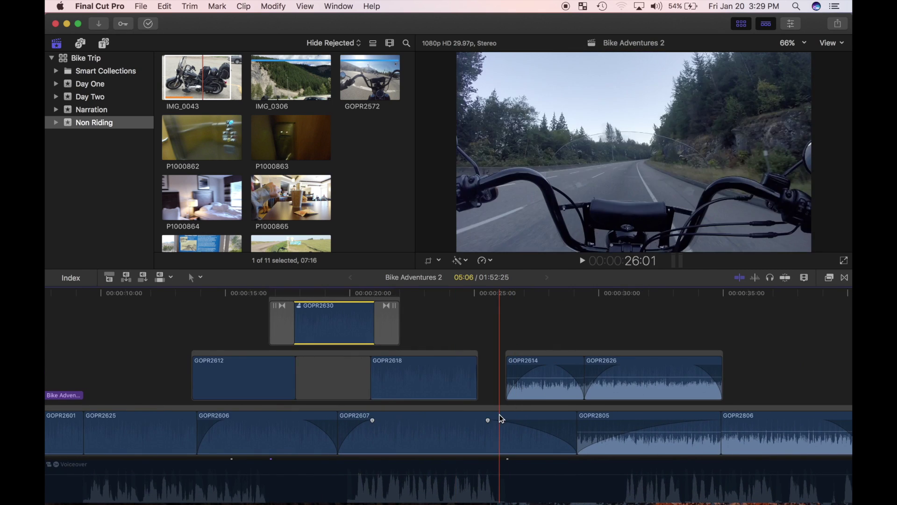
Place the playhead at the start of the Bike Adventures title and reduce the timeline's clip height
scroll(499, 414, left, 5)
click(144, 338)
click(804, 277)
drag(720, 330, 731, 330)
Find GOPR2619 in the Day One event and connect the audio of its marked range at the playhead
click(110, 97)
scroll(254, 105, down, 5)
scroll(255, 105, down, 5)
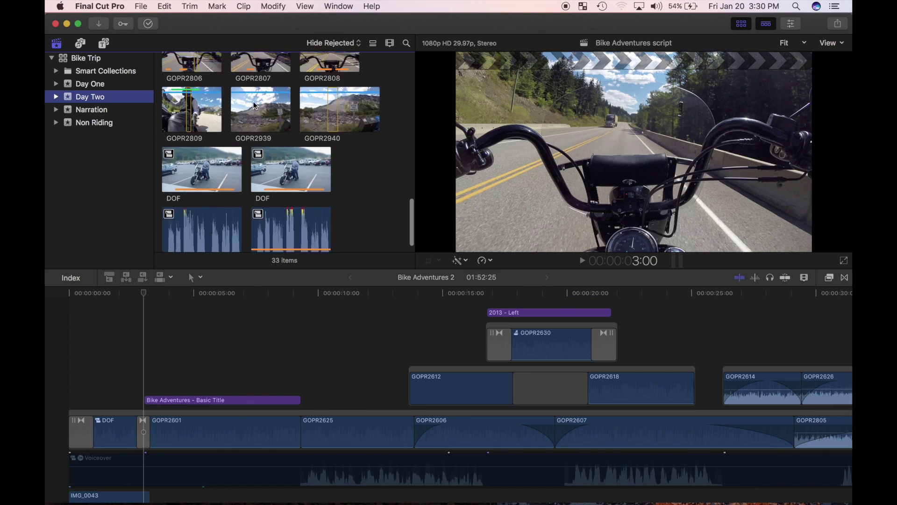
click(90, 84)
click(231, 165)
click(192, 220)
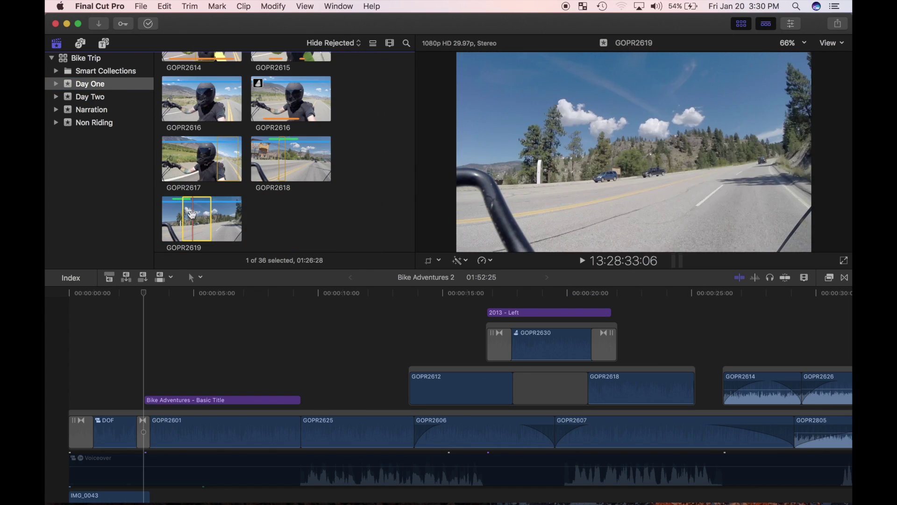
key(q)
Trim the end of the GOPR2619 audio to about 00:00:27:00 and add a short fade-out
scroll(200, 415, down, 3)
scroll(329, 416, right, 6)
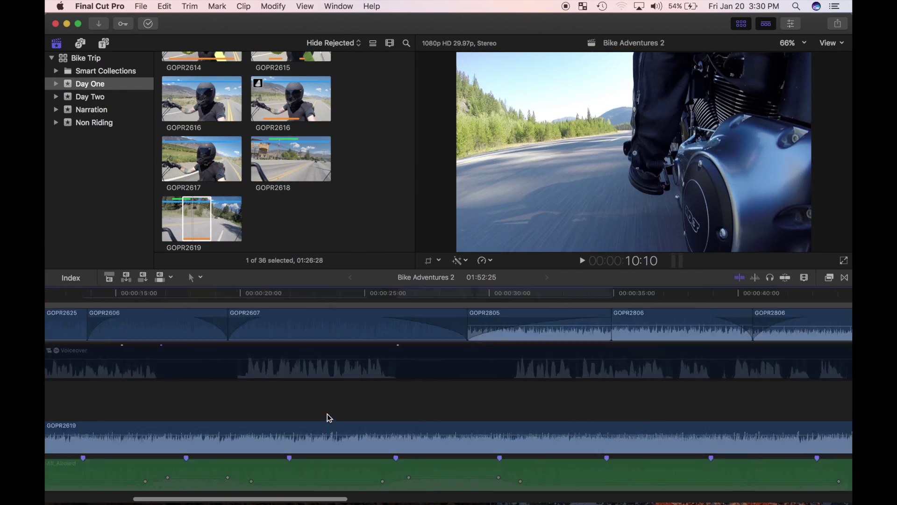
key(super+minus)
key(super+minus)
scroll(306, 413, up, 1)
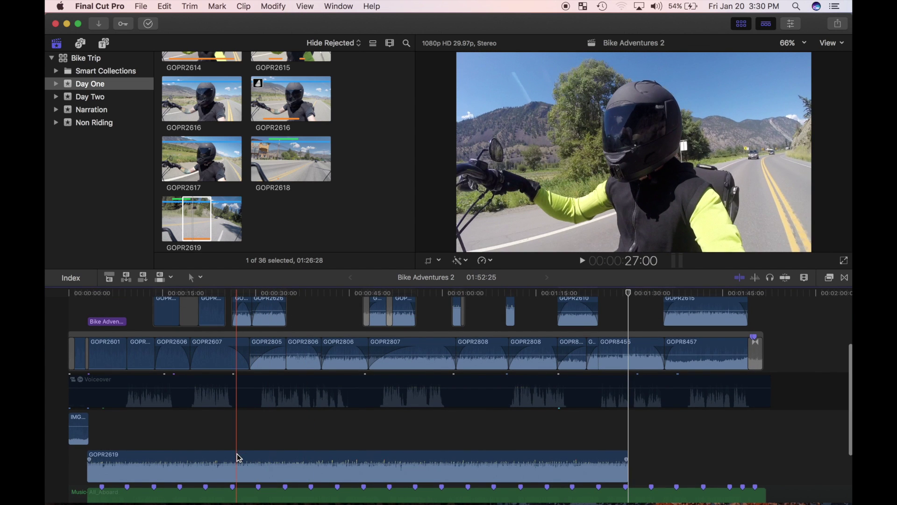
key(alt+bracketright)
key(super+equal)
key(super+equal)
key(super+equal)
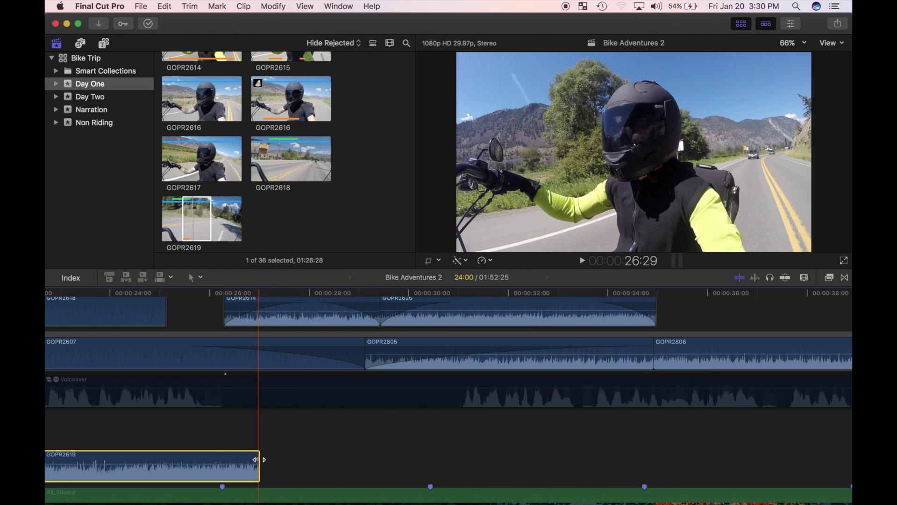
drag(257, 459, 230, 456)
key(shift+z)
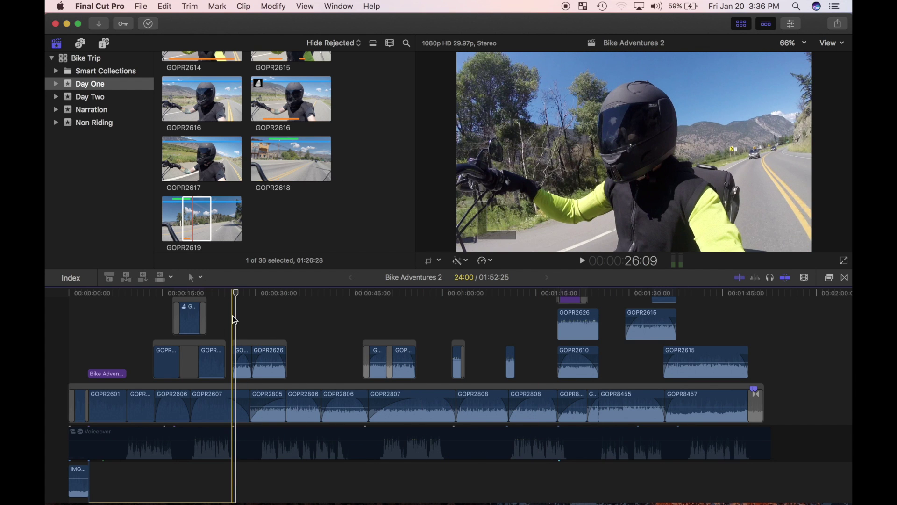
Display the timeline clips with filmstrips and waveforms and place the playhead at the start of the connected GOPR2614 clip
key(super+equal)
key(super+equal)
key(super+equal)
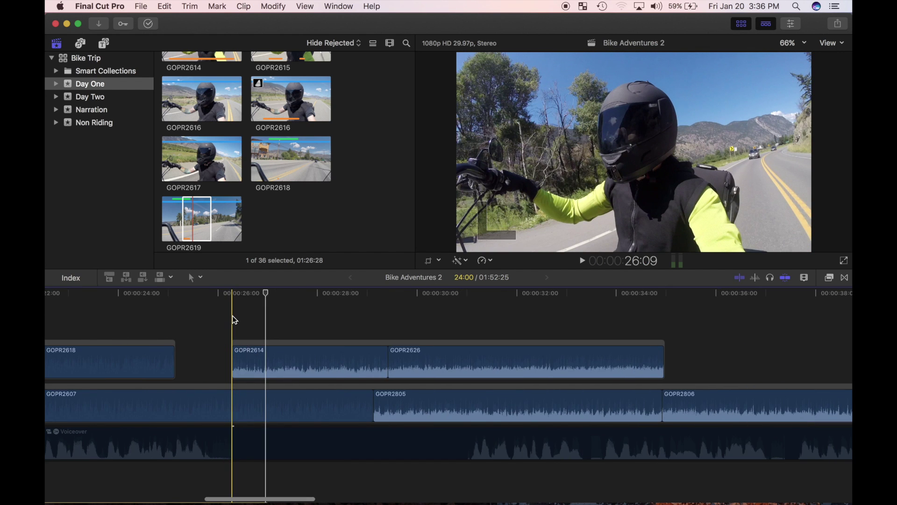
click(804, 279)
click(732, 304)
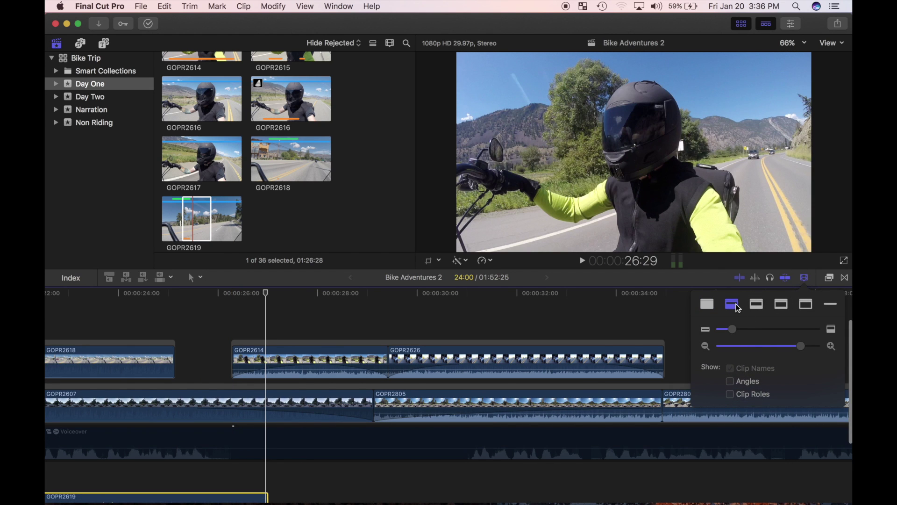
click(235, 322)
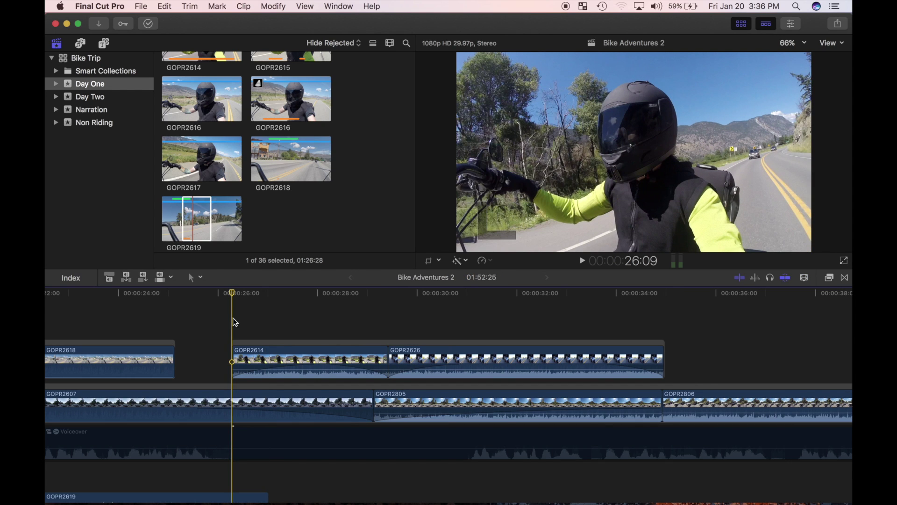
Silence GOPR2626 and GOPR2805, and extend GOPR2614's expanded audio beyond the end of GOPR2626
mouse_move(458, 369)
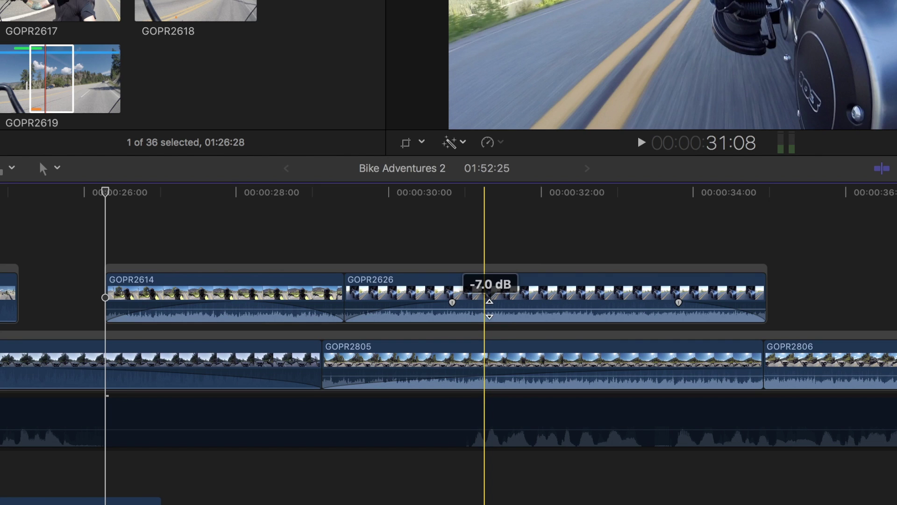
drag(479, 365, 499, 396)
click(138, 306)
double_click(161, 313)
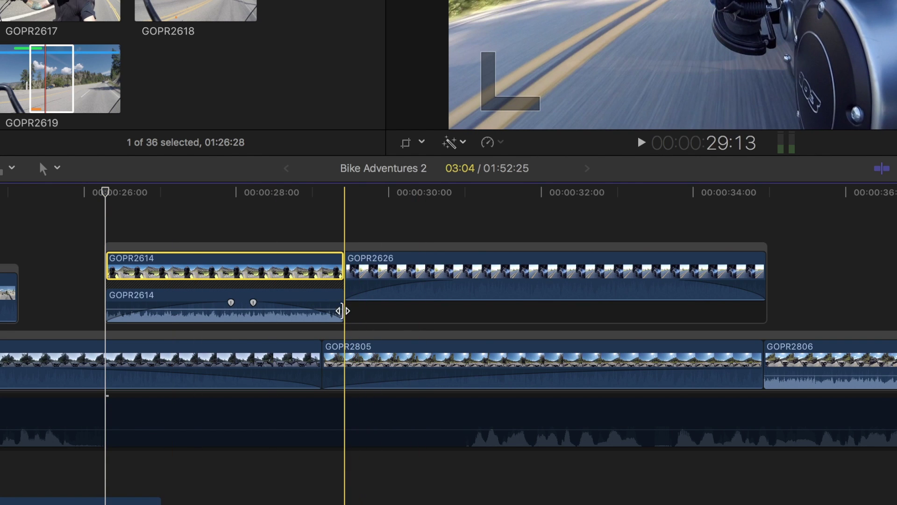
drag(341, 310, 813, 313)
Start GOPR2614's audio fade-out at the end of GOPR2626 and fade in GOPR2806's audio over the same stretch
scroll(807, 313, right, 5)
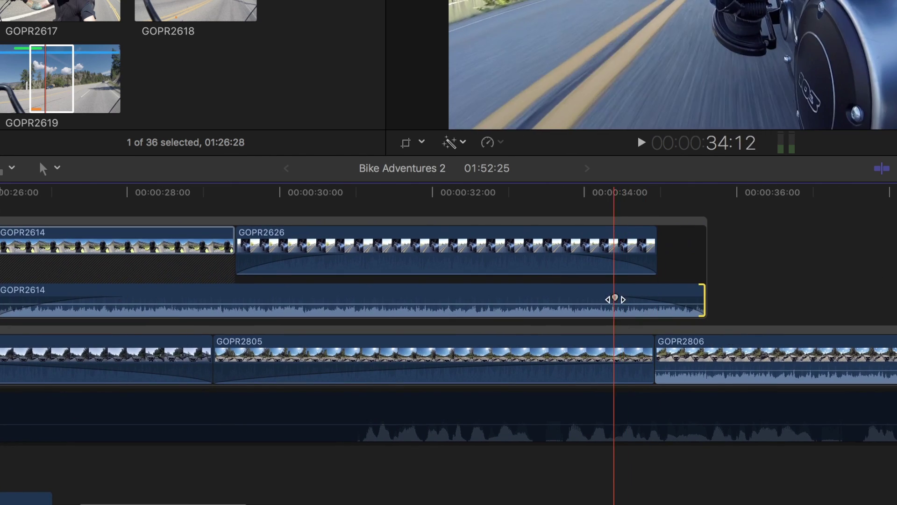
drag(615, 298, 656, 298)
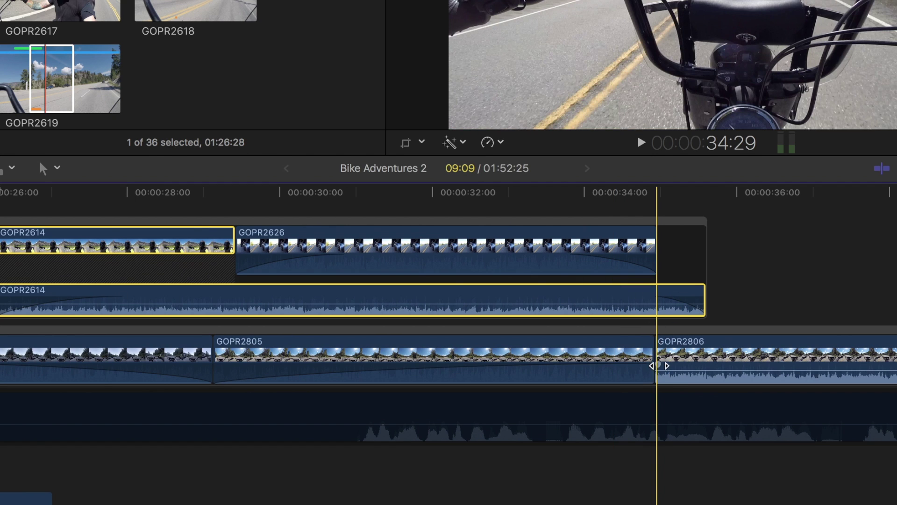
drag(659, 365, 703, 360)
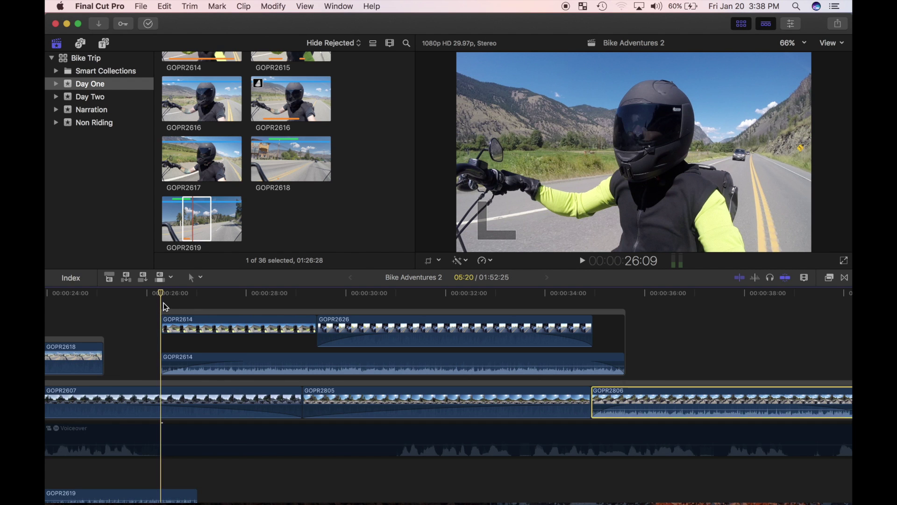
Extend the second connected GOPR2614's expanded audio back to the start of its storyline and silence the GOPR2625 clip above it
key(super+minus)
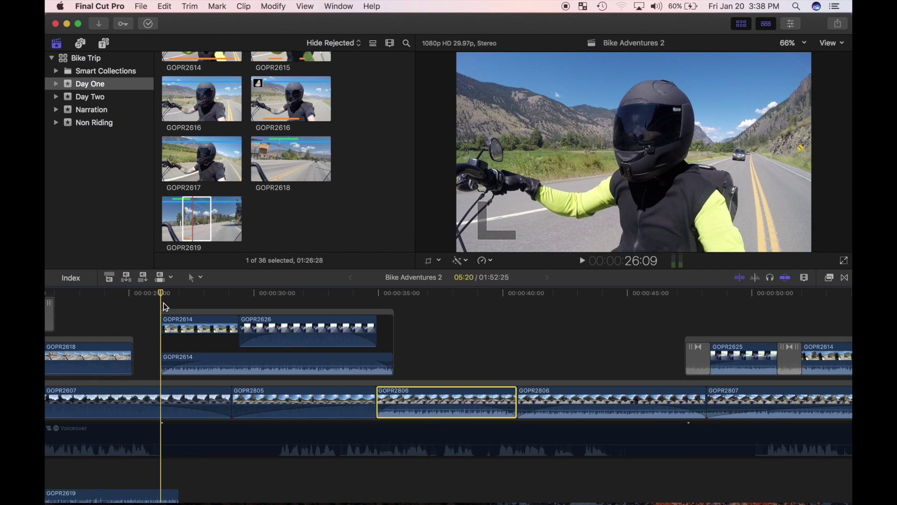
key(super+minus)
scroll(355, 336, right, 3)
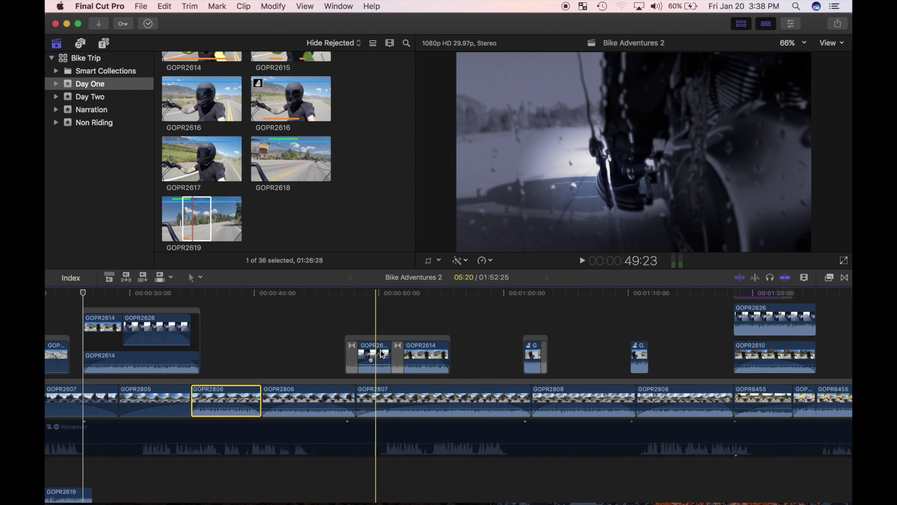
click(429, 348)
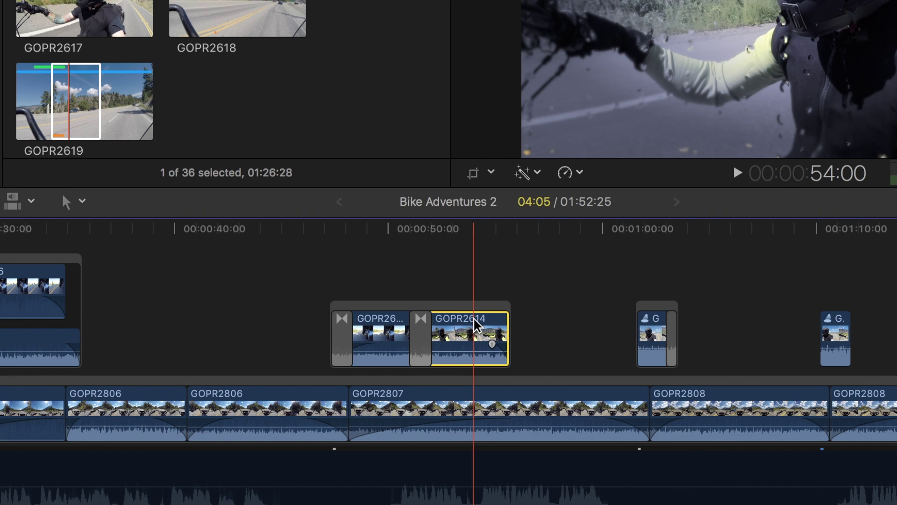
double_click(462, 361)
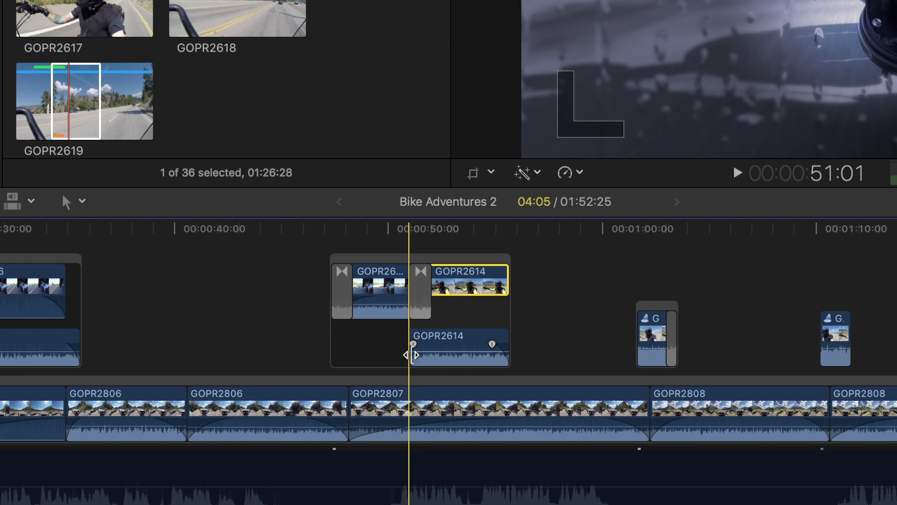
drag(411, 353, 311, 360)
key(space)
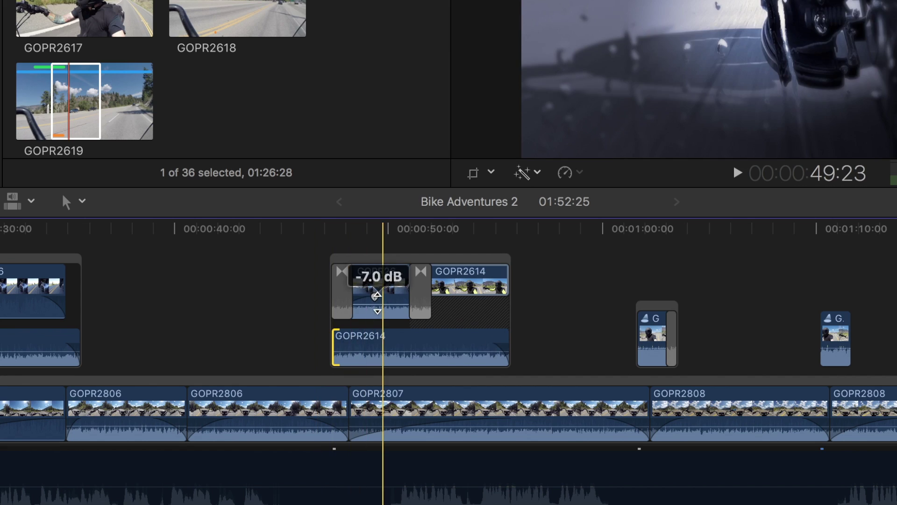
drag(377, 295, 375, 318)
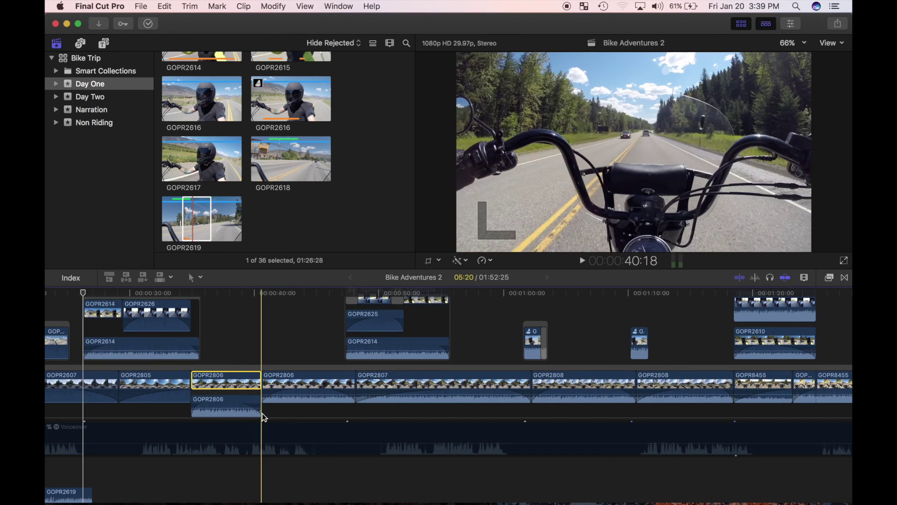
Extend the first GOPR2806's expanded audio beneath the following GOPR2806, and extend the first GOPR2808's audio back beneath GOPR2807 to about 00:00:54:00
drag(187, 433, 351, 423)
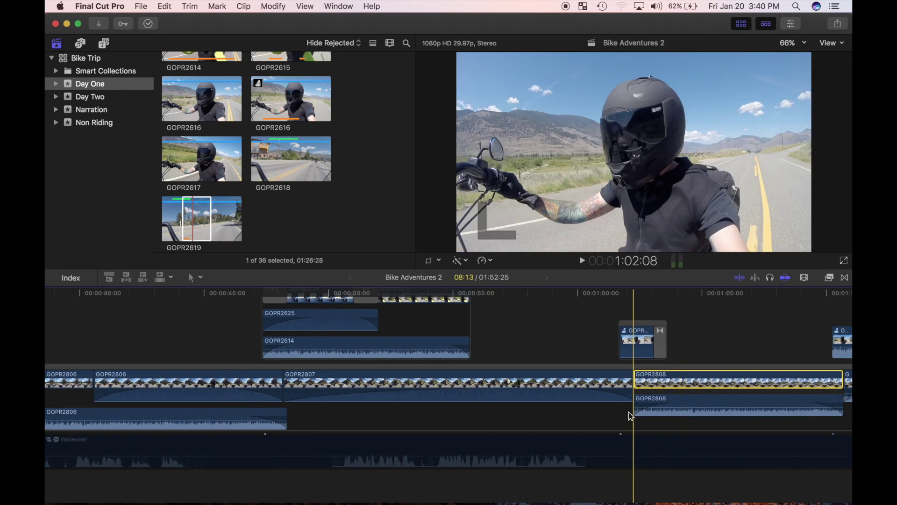
drag(633, 415, 438, 421)
click(450, 346)
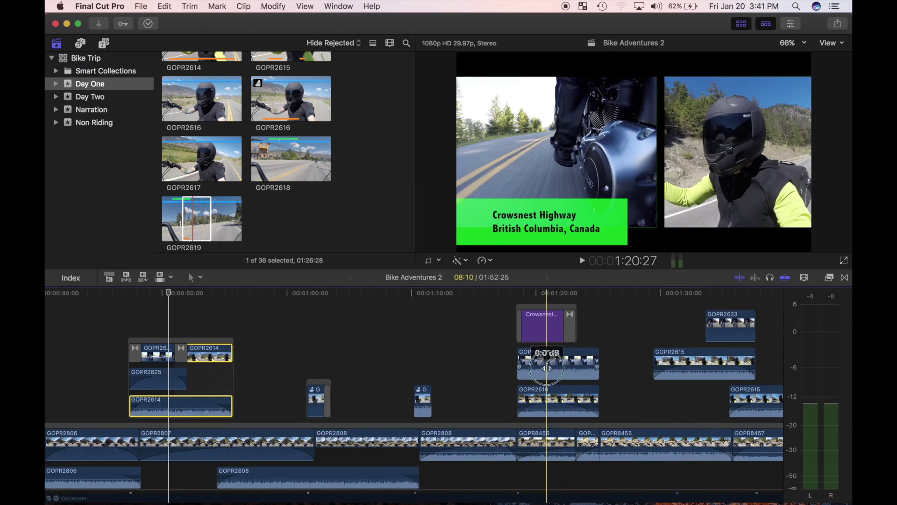
Silence the connected GOPR2626 and GOPR2610 near 00:01:20:00 and the primary storyline clips from the second GOPR2808 through GOPR8455
drag(546, 368, 547, 380)
drag(546, 406, 544, 424)
drag(467, 450, 468, 463)
drag(545, 449, 546, 462)
drag(588, 449, 612, 463)
Mark a start point in GOPR2617, connect its audio only around the start of the second GOPR2808, and play the result
scroll(569, 426, up, 1)
scroll(401, 309, down, 3)
click(416, 327)
key(i)
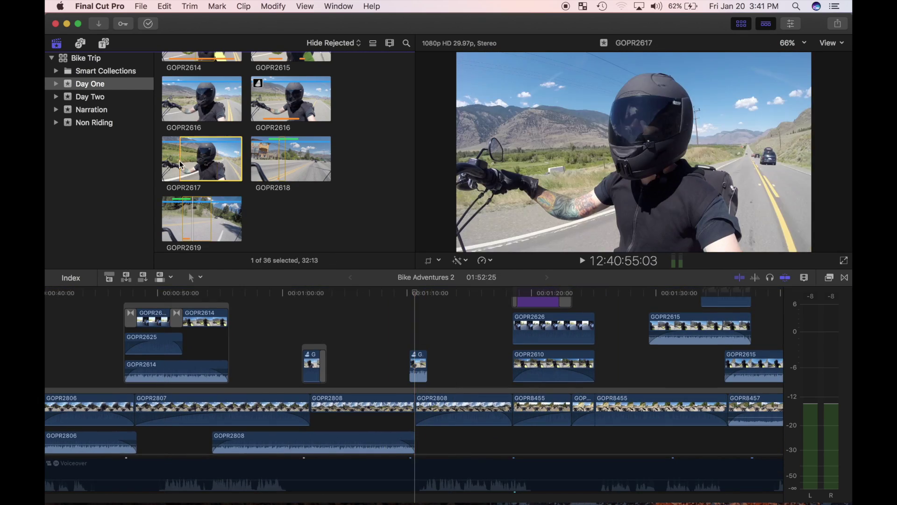
key(q)
drag(281, 427, 304, 428)
key(space)
key(space)
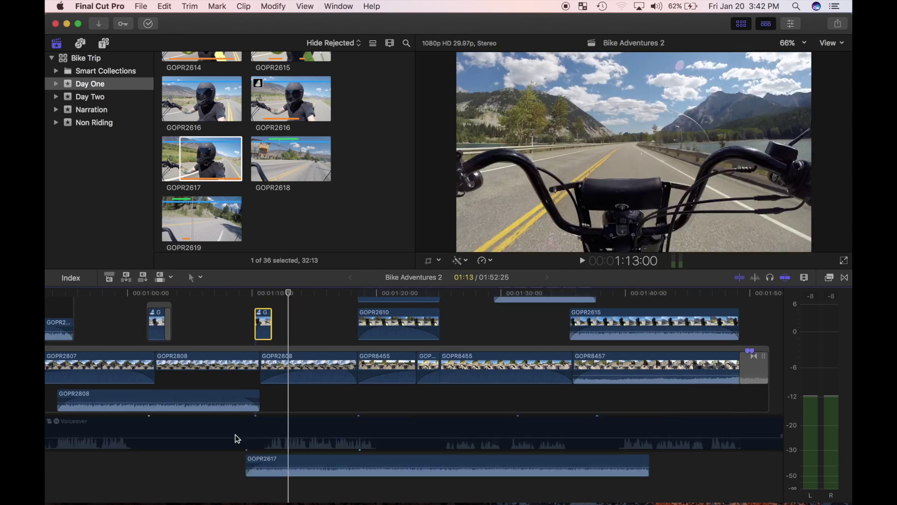
Silence the first GOPR2615 and GOPR8457, and trim the start of the second GOPR2615's expanded audio to about 00:01:39
drag(521, 313, 523, 324)
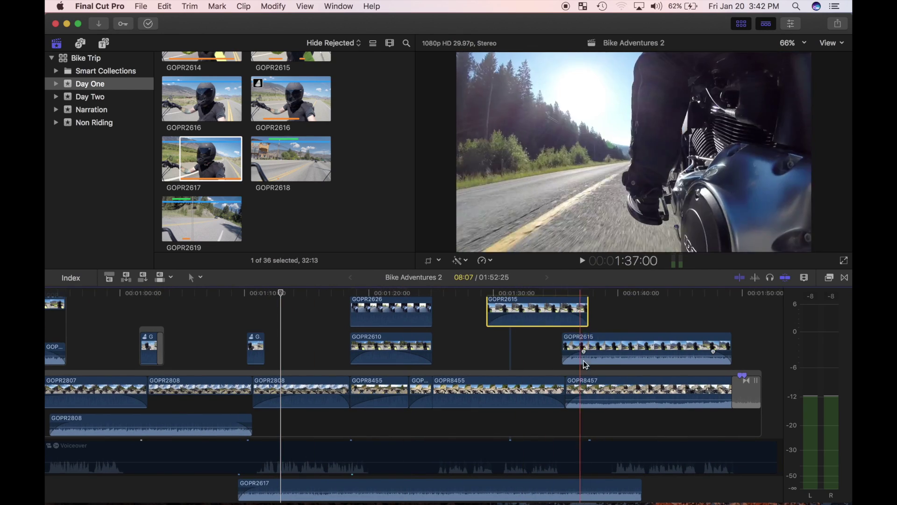
double_click(623, 358)
drag(564, 357, 616, 362)
click(602, 390)
Fit the whole project in the timeline and enlarge the timeline area so the audio lanes down to the music show
key(shift+z)
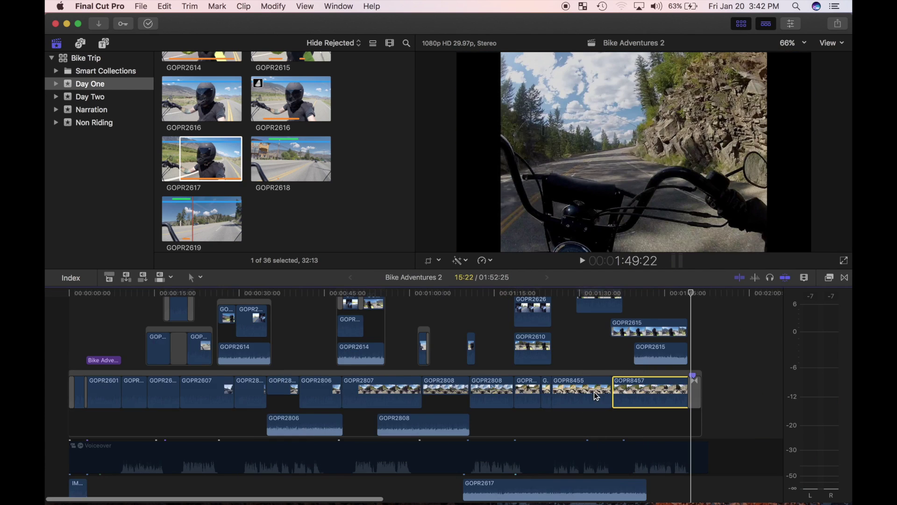
scroll(535, 438, up, 3)
scroll(538, 437, down, 4)
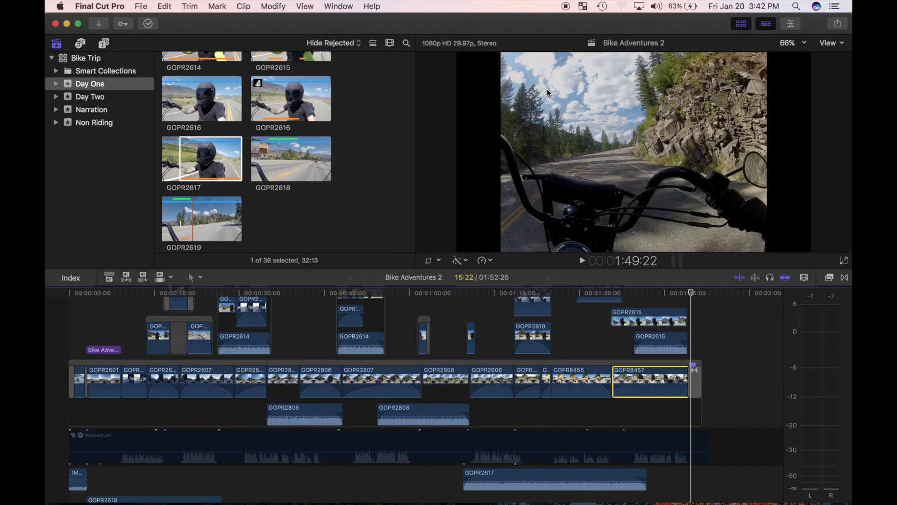
drag(375, 255, 377, 214)
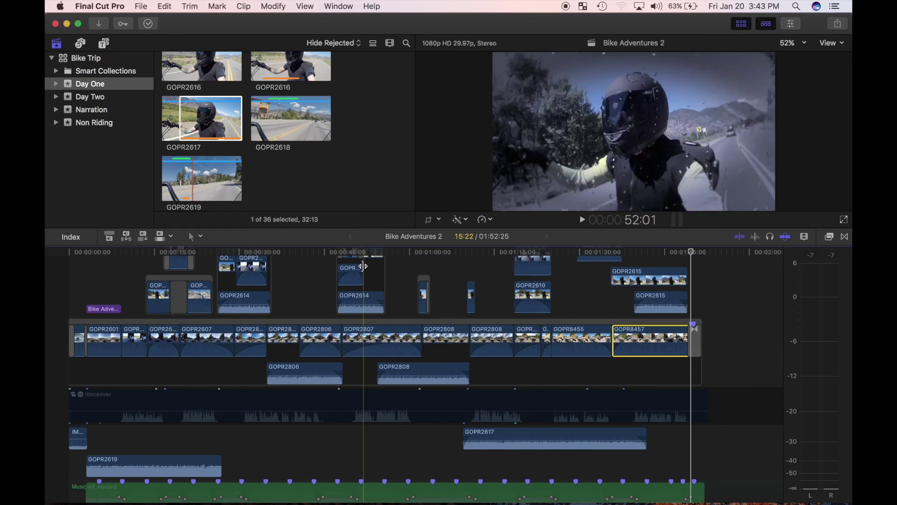
Re-enable the Voiceover clip and play the opening of the project to check it against the ambient sound
click(187, 404)
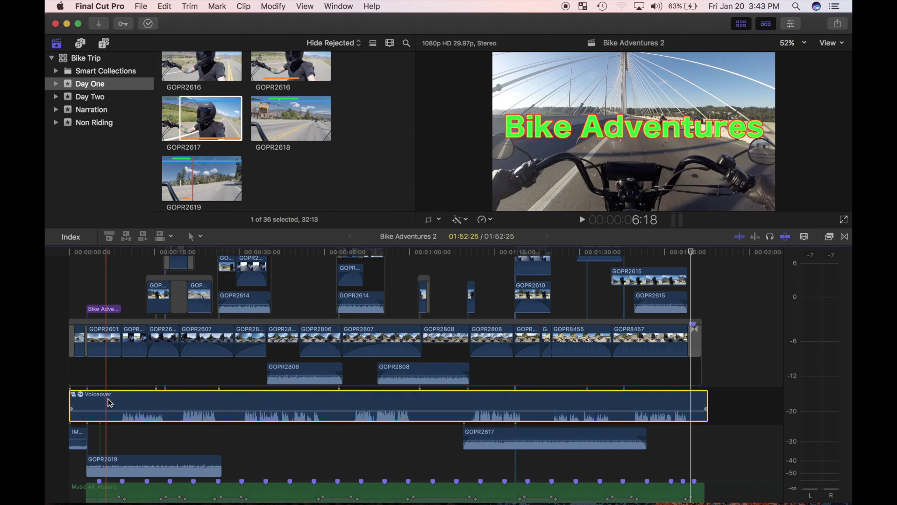
key(space)
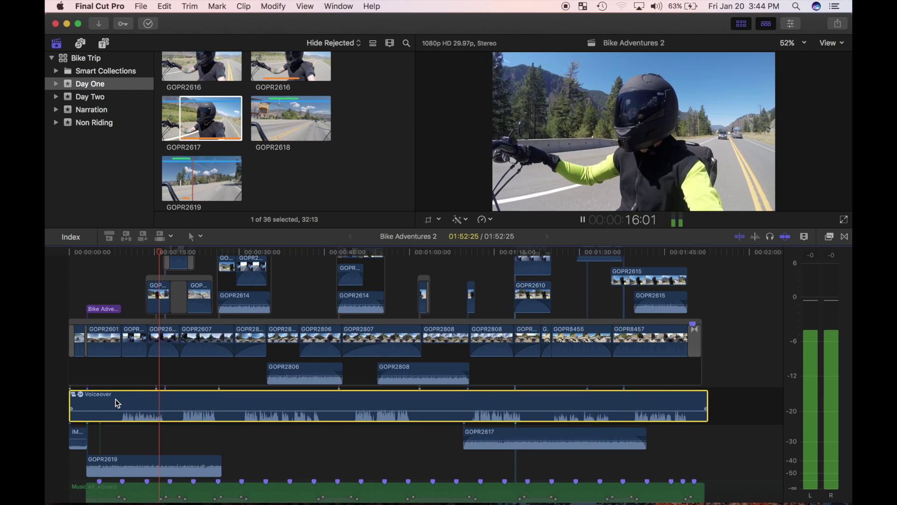
key(space)
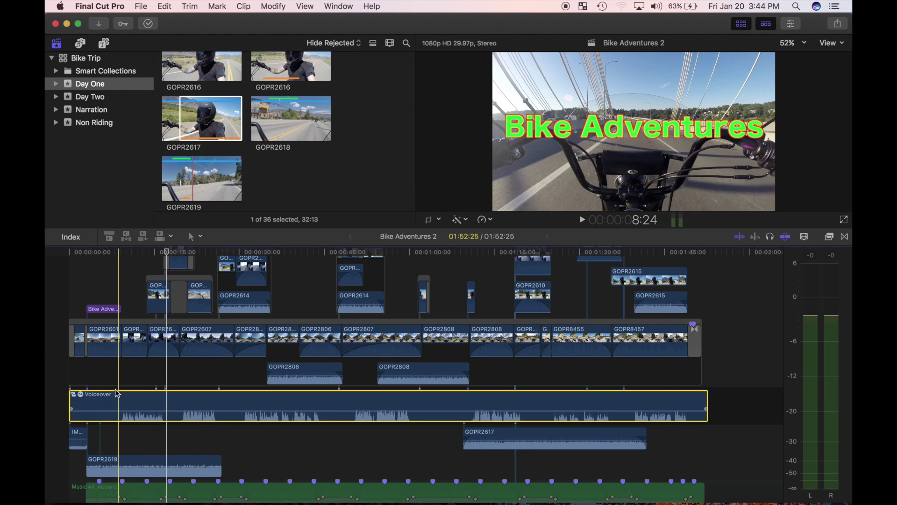
Show clips as waveforms only, lower GOPR2619's volume over a range beneath the first Voiceover passage, and play it back
click(119, 378)
key(super+equal)
key(super+equal)
scroll(119, 377, down, 2)
scroll(118, 377, left, 2)
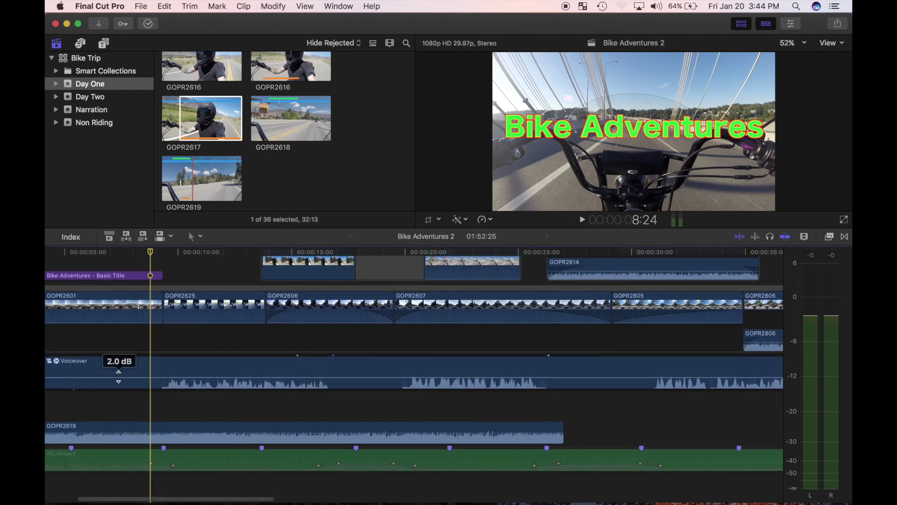
click(112, 436)
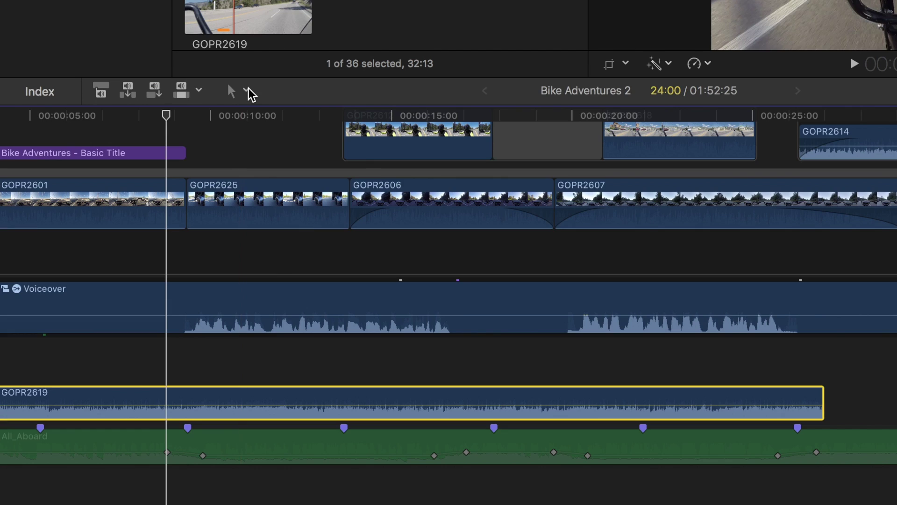
click(248, 92)
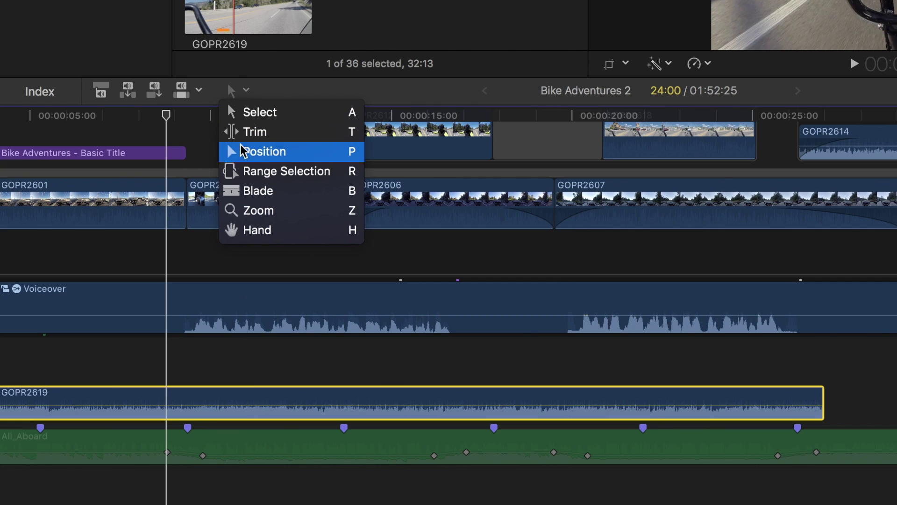
click(255, 171)
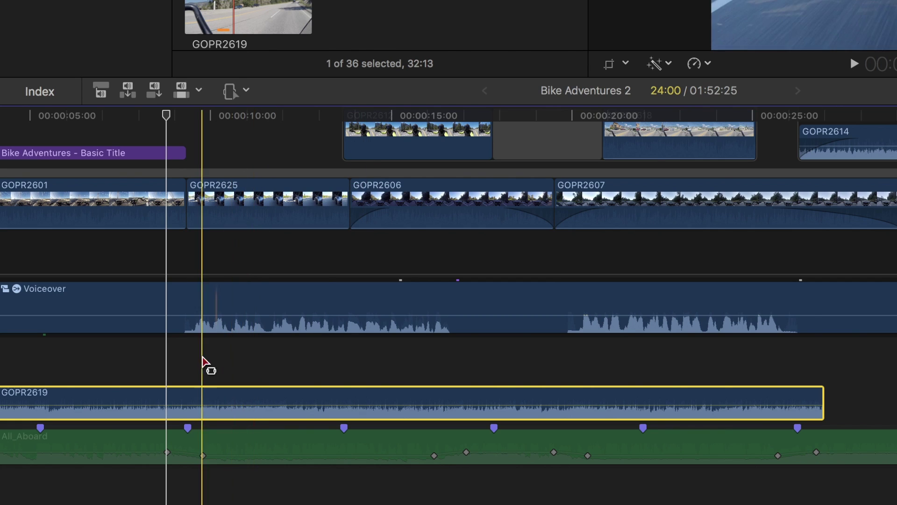
drag(174, 403, 476, 401)
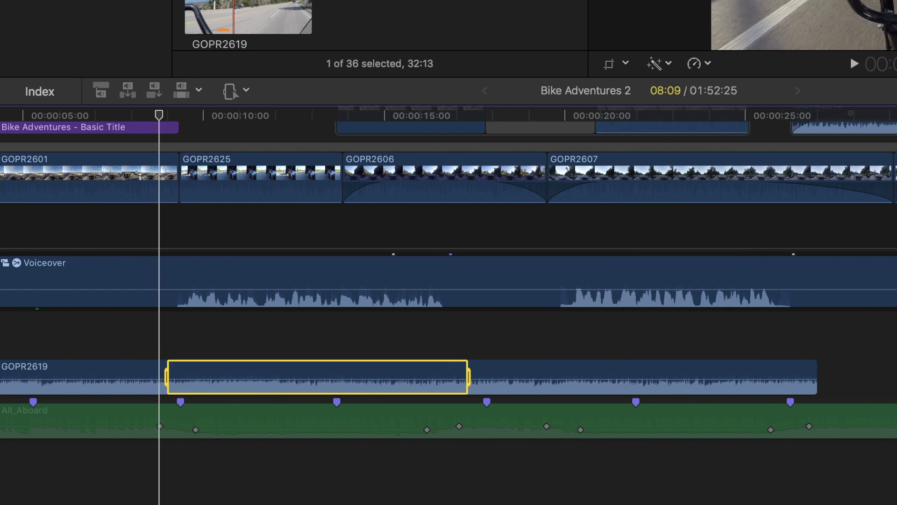
key(ctrl+alt+1)
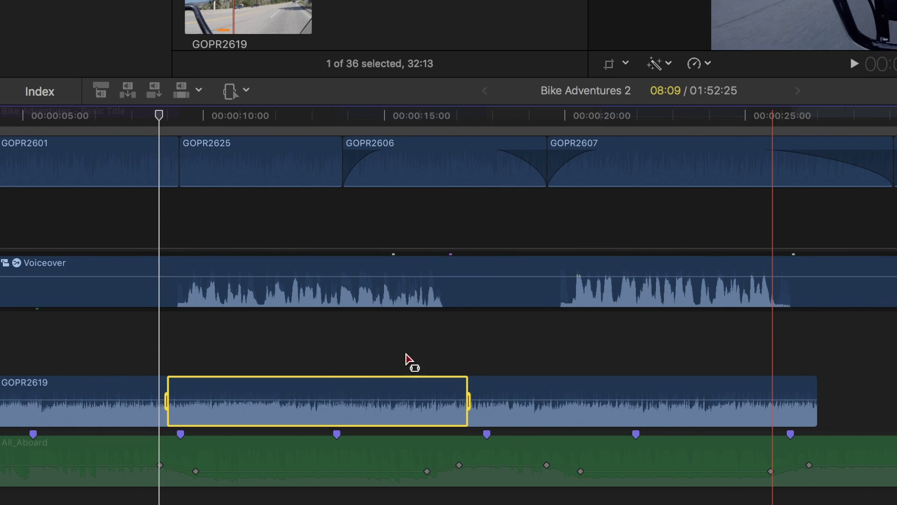
drag(314, 403, 351, 409)
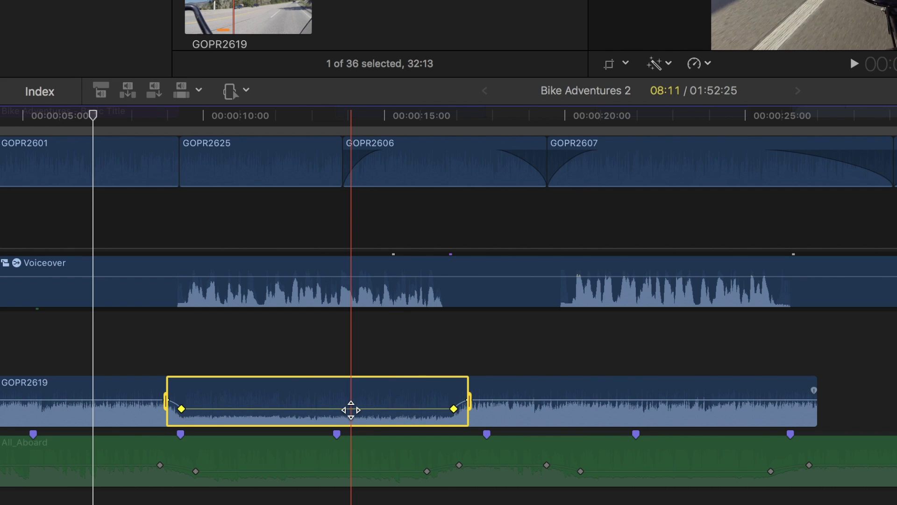
click(159, 350)
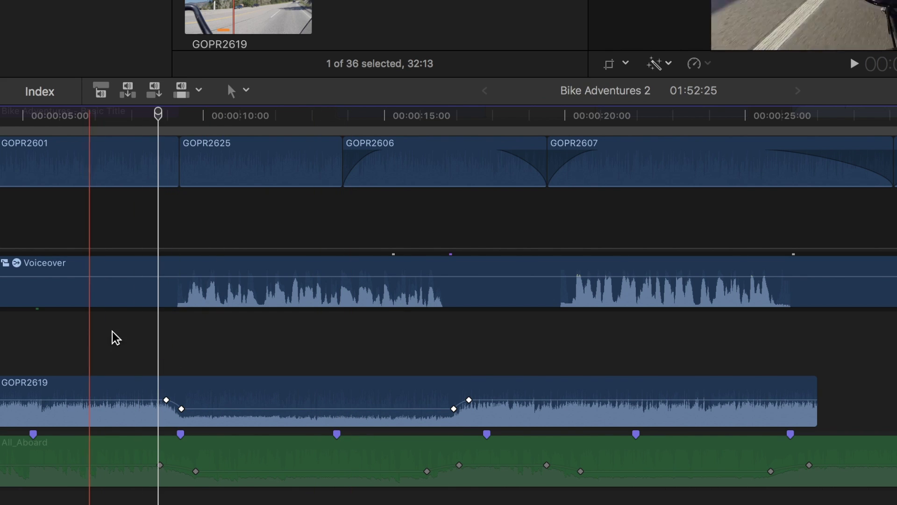
key(space)
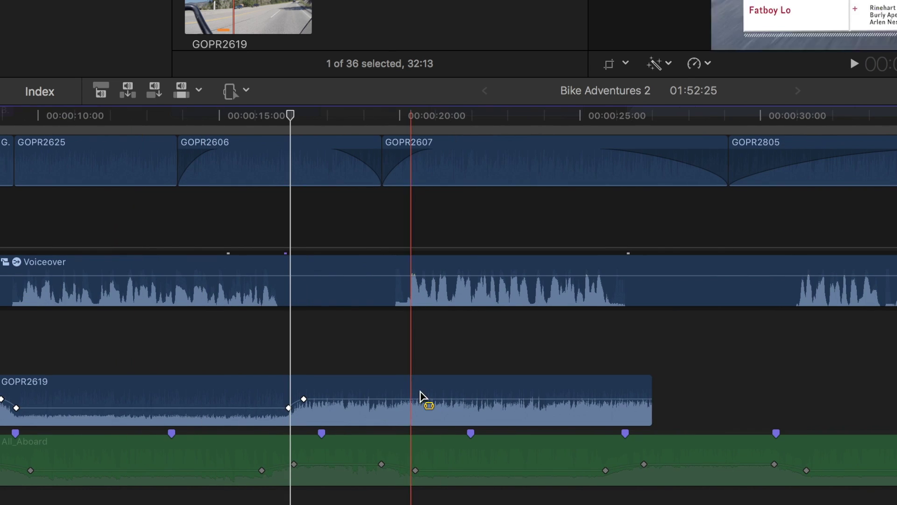
Lower a range of GOPR2619 beneath the second Voiceover passage, and keyframe the connected GOPR2614's audio down where the third passage begins
drag(390, 386, 641, 397)
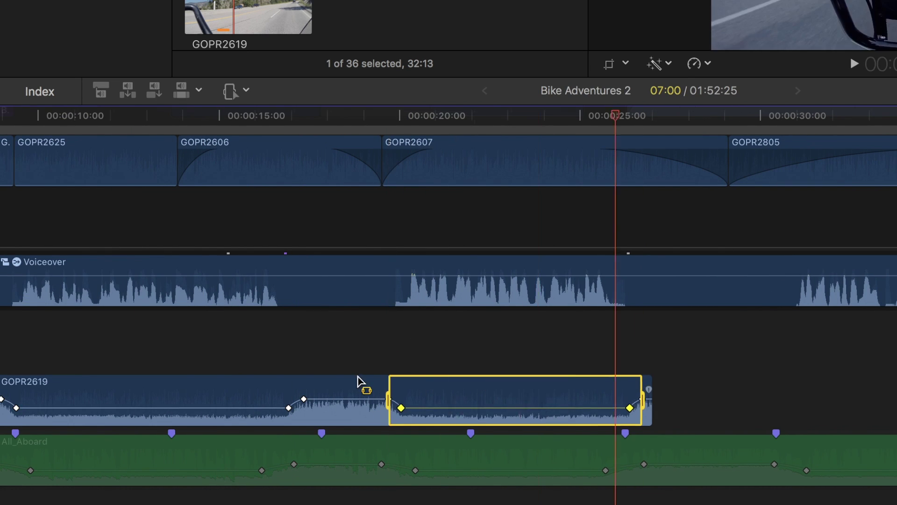
scroll(358, 375, right, 5)
scroll(357, 375, up, 2)
key(a)
alt+click(547, 176)
alt+click(576, 176)
drag(616, 176, 618, 182)
Keyframe GOPR2806's expanded audio to stay low under the Voiceover and rise after the passage ends at about 00:00:44:00
scroll(849, 318, right, 4)
scroll(849, 318, down, 1)
key(r)
drag(881, 294, 881, 294)
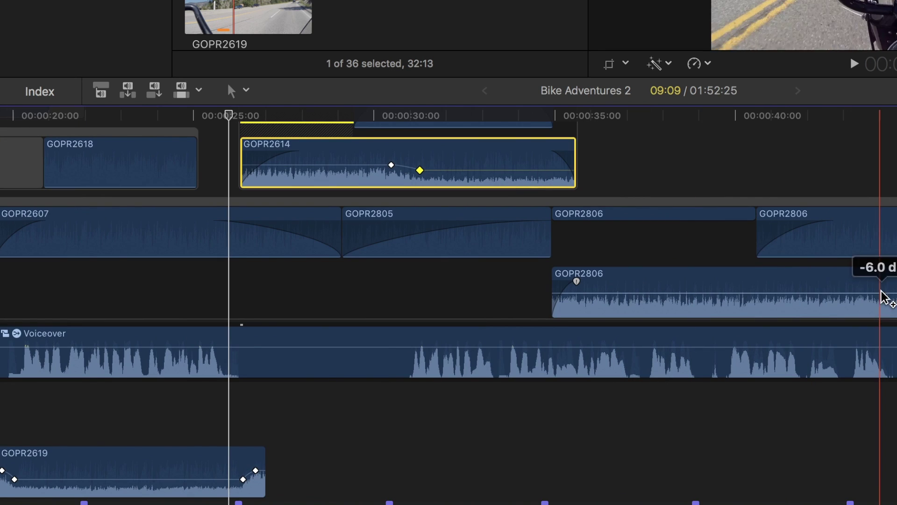
alt+click(882, 299)
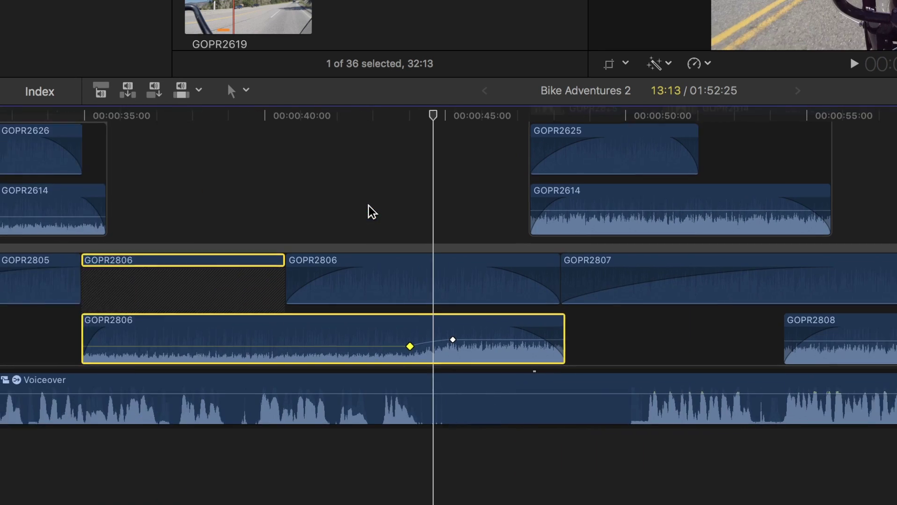
Keyframe the second connected GOPR2614's audio to drop where the Voiceover passage begins at about 00:00:50:00
scroll(372, 211, right, 3)
alt+click(486, 210)
alt+click(515, 209)
drag(585, 209, 587, 218)
Add two volume keyframes to GOPR2808's expanded audio near the end of the Voiceover passage and lower the level before them
scroll(665, 285, right, 2)
alt+click(801, 323)
alt+click(756, 323)
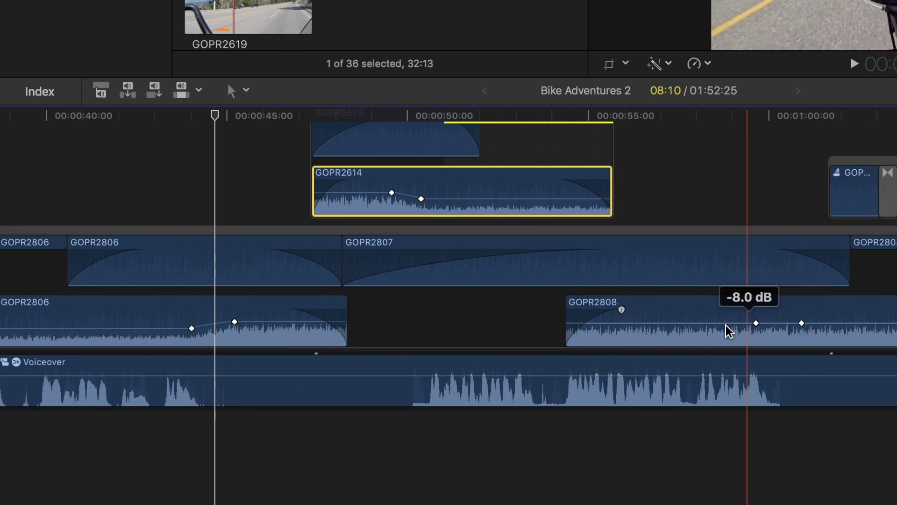
drag(708, 324, 708, 330)
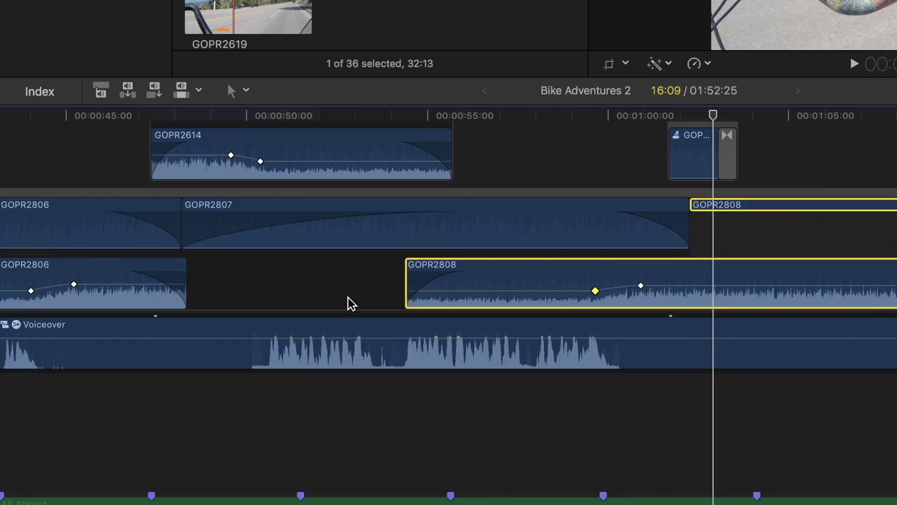
Lower GOPR2617's volume over two ranges matching the first two Voiceover passages above it
scroll(349, 302, right, 6)
key(r)
drag(384, 408, 734, 415)
drag(614, 408, 614, 415)
scroll(367, 377, right, 15)
scroll(290, 367, up, 3)
drag(247, 423, 622, 423)
drag(496, 425, 496, 430)
Add two volume keyframes near the end of GOPR2617 and lower the level after them for the last Voiceover passage
scroll(607, 426, right, 3)
key(a)
alt+click(666, 425)
alt+click(696, 425)
drag(727, 425, 727, 432)
Lower the overall volume of the second GOPR2615's expanded audio beneath the final Voiceover passage
scroll(736, 327, right, 5)
scroll(744, 218, up, 2)
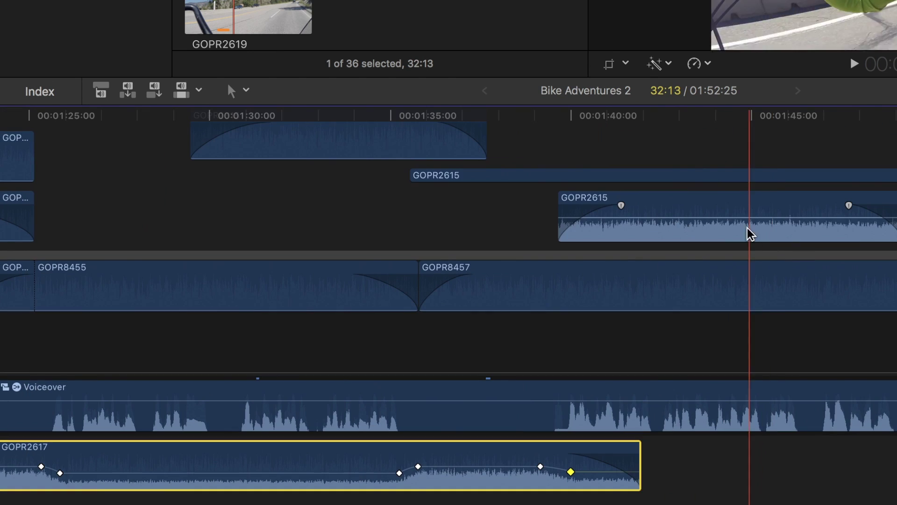
drag(743, 218, 746, 225)
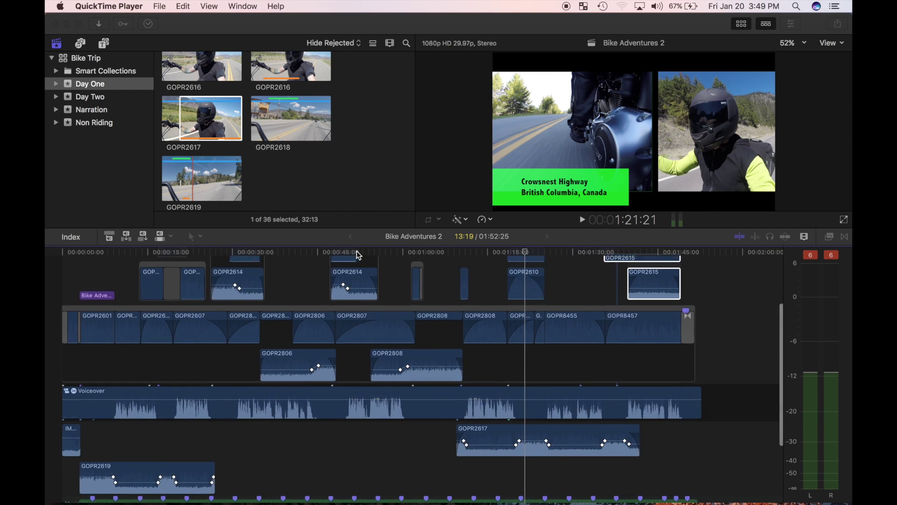
Select and re-enable the All_Aboard music clip beneath the ambient audio
scroll(358, 255, down, 3)
click(300, 441)
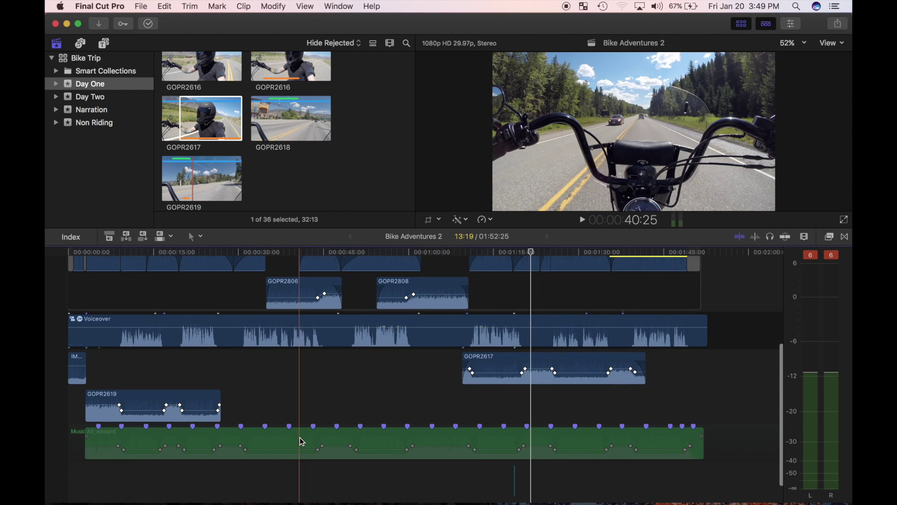
click(300, 438)
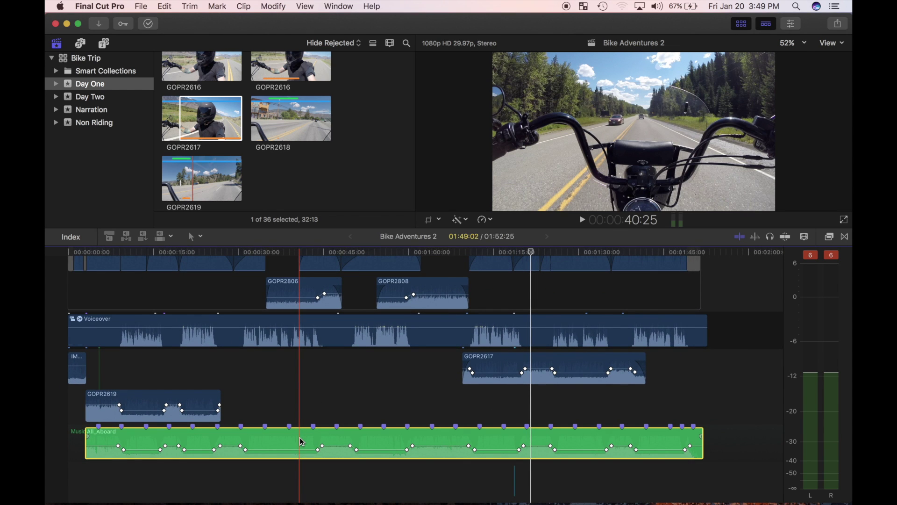
Preview the opening mix and adjust All_Aboard's volume to about -10 dB before the first Voiceover passage, fine-tuning the ducked level beneath it
key(space)
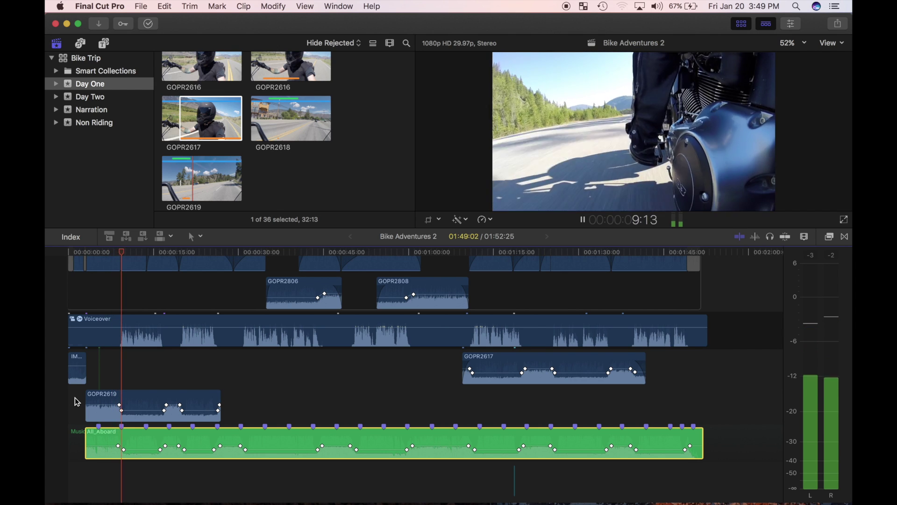
key(space)
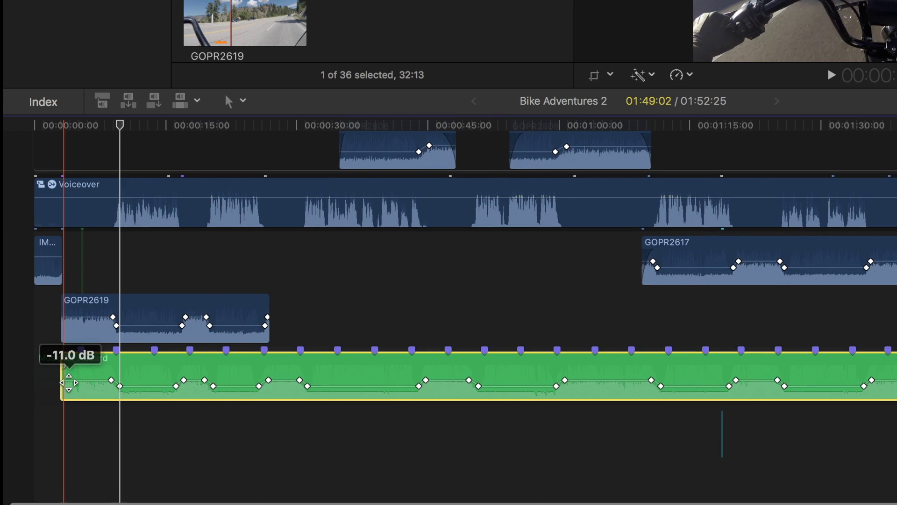
key(super+equal)
key(super+equal)
drag(158, 382, 157, 381)
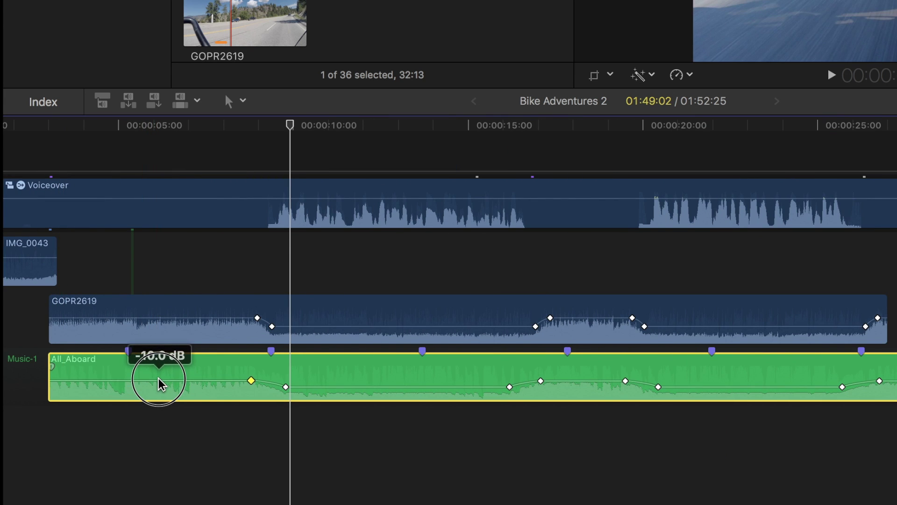
click(407, 388)
mouse_move(406, 387)
mouse_down()
mouse_move(406, 374)
mouse_move(406, 388)
mouse_up()
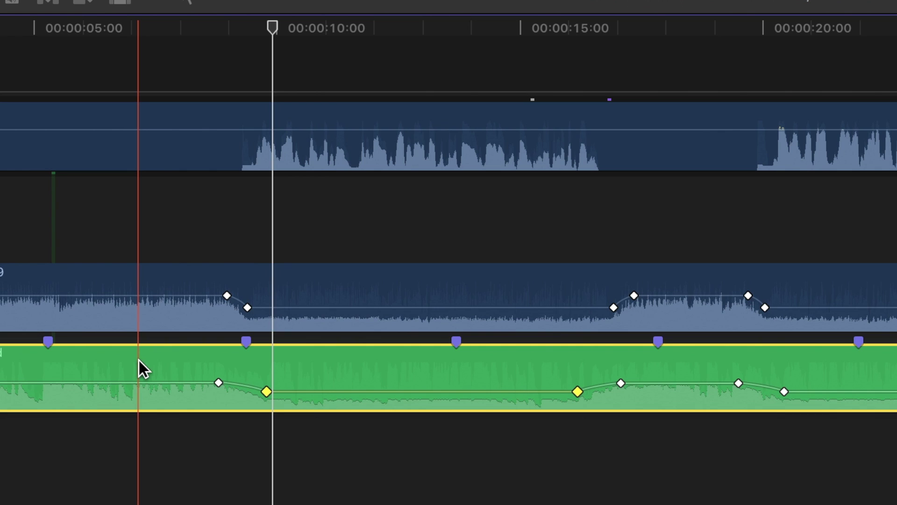
Try lowering All_Aboard's overall volume in 1 dB increments and raise it back by the same amount
key(ctrl+minus)
key(ctrl+minus)
key(ctrl+minus)
key(ctrl+minus)
key(ctrl+minus)
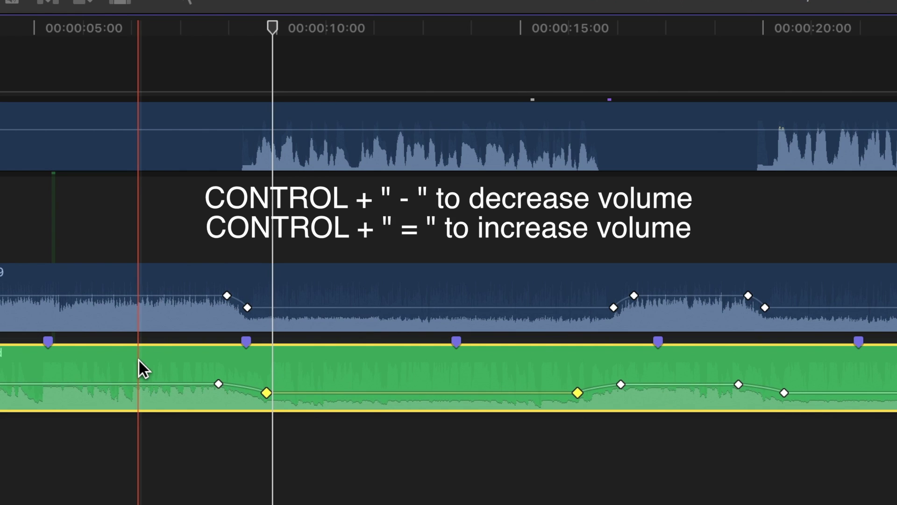
key(ctrl+equal)
key(ctrl+equal)
key(ctrl+equal)
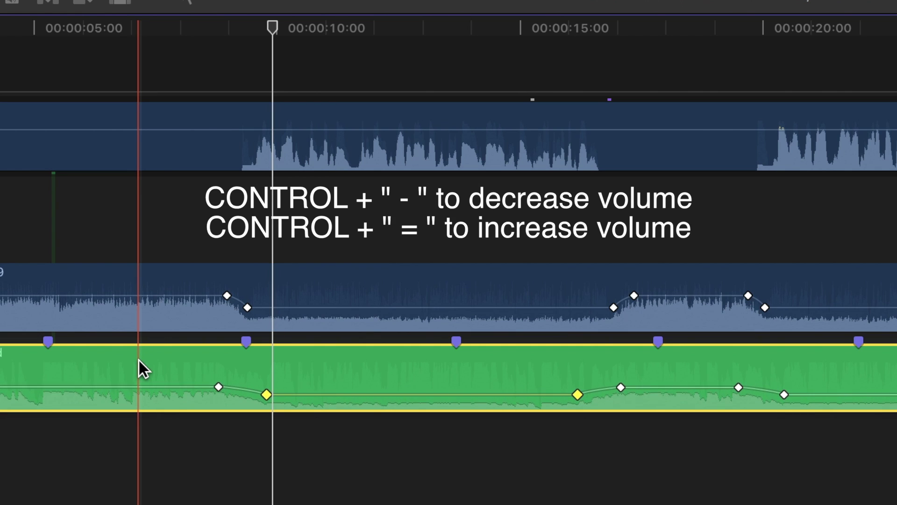
key(ctrl+equal)
key(ctrl+equal)
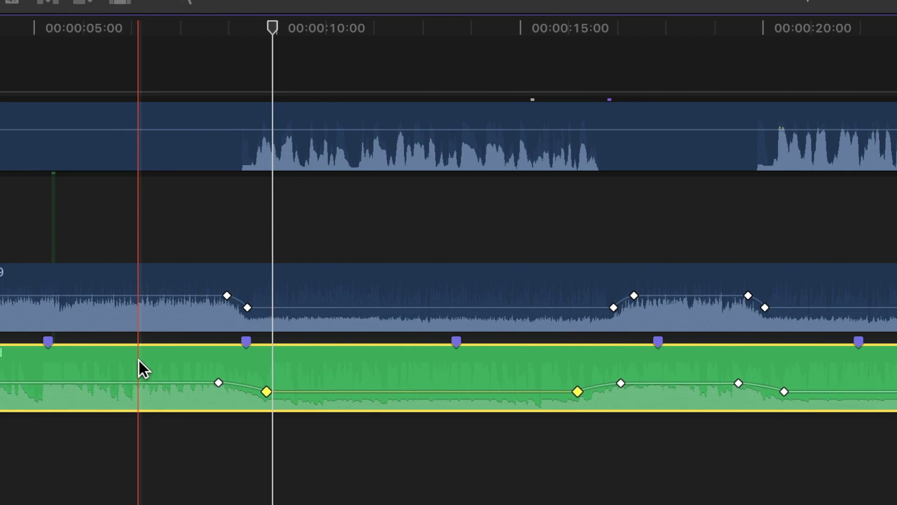
Lower the overall volume of All_Aboard by 3 dB, keeping its keyframed dips
key(ctrl+minus)
key(ctrl+minus)
key(ctrl+minus)
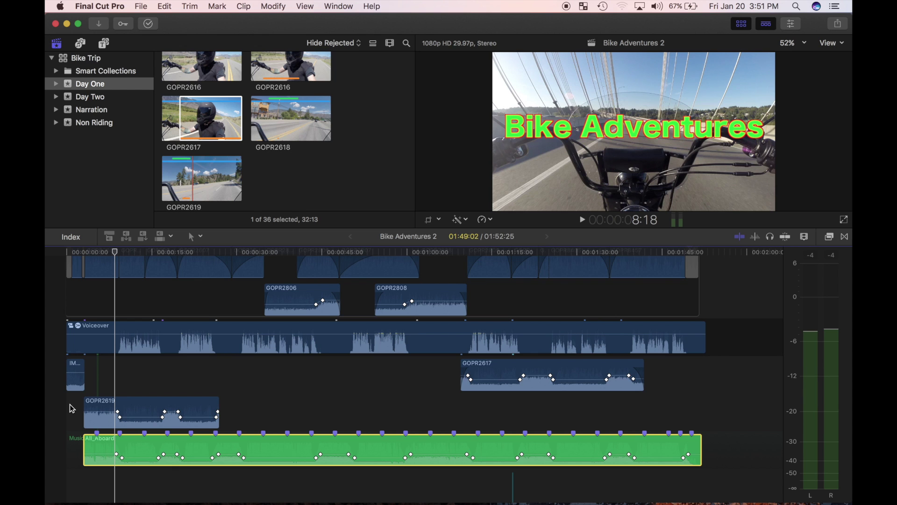
Select ambient clips GOPR2619, GOPR2806, GOPR2808, GOPR2617, GOPR2615 and both GOPR2614 together, and raise their volume by 3 dB
click(142, 410)
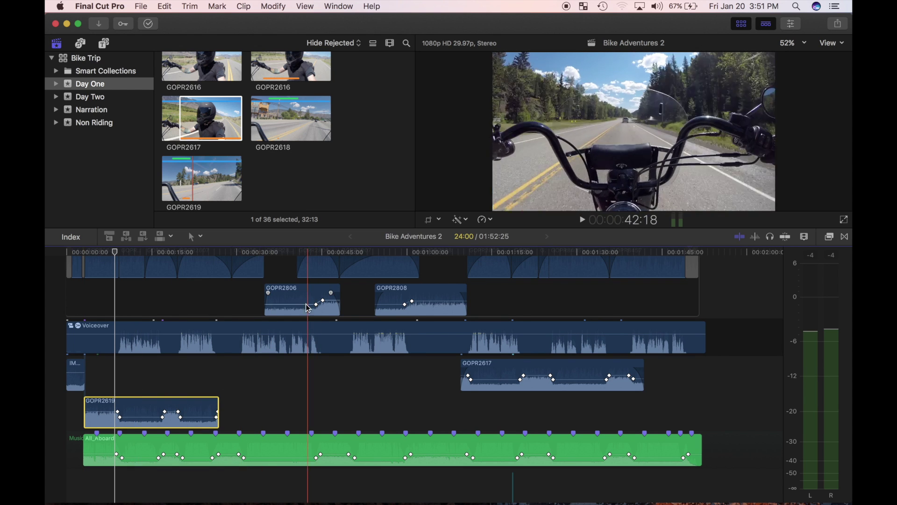
super+click(303, 294)
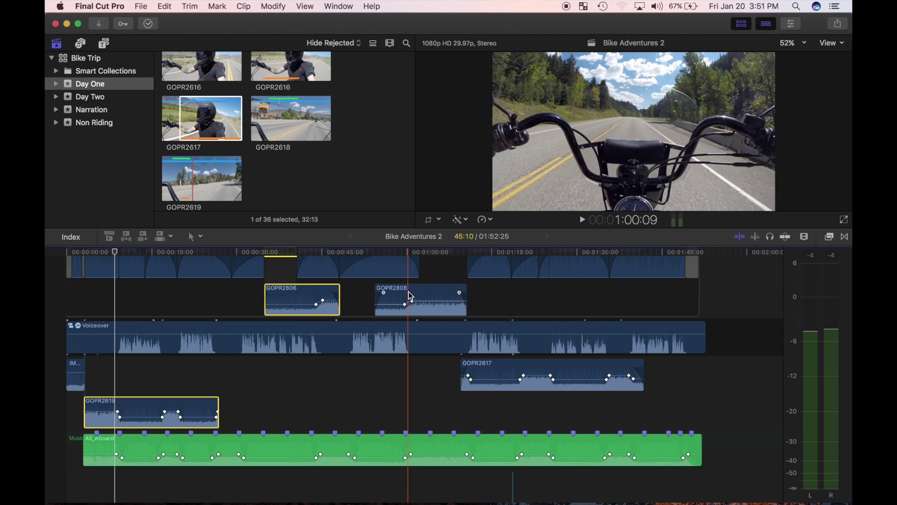
super+click(411, 296)
scroll(408, 295, right, 1)
super+click(490, 363)
scroll(489, 361, up, 3)
scroll(489, 363, up, 2)
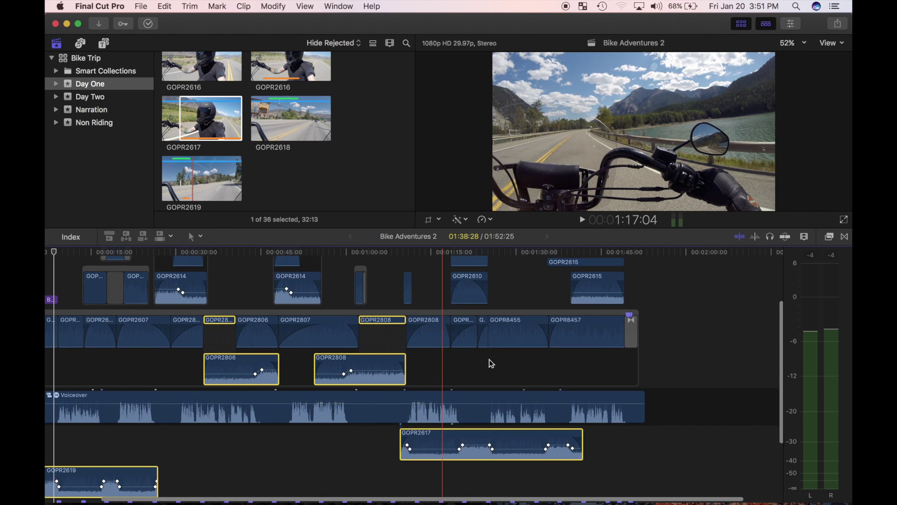
super+click(597, 304)
super+click(298, 304)
super+click(189, 303)
scroll(189, 302, left, 2)
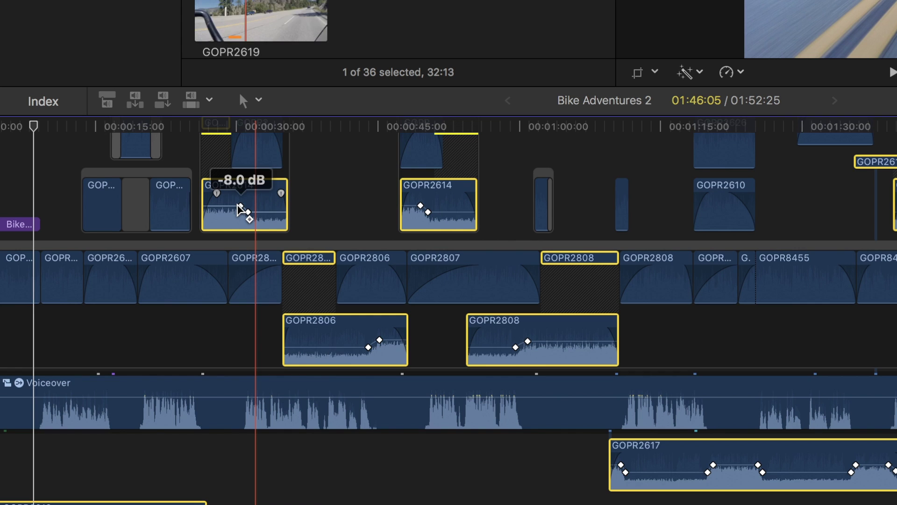
key(ctrl+equal)
key(ctrl+equal)
key(ctrl+equal)
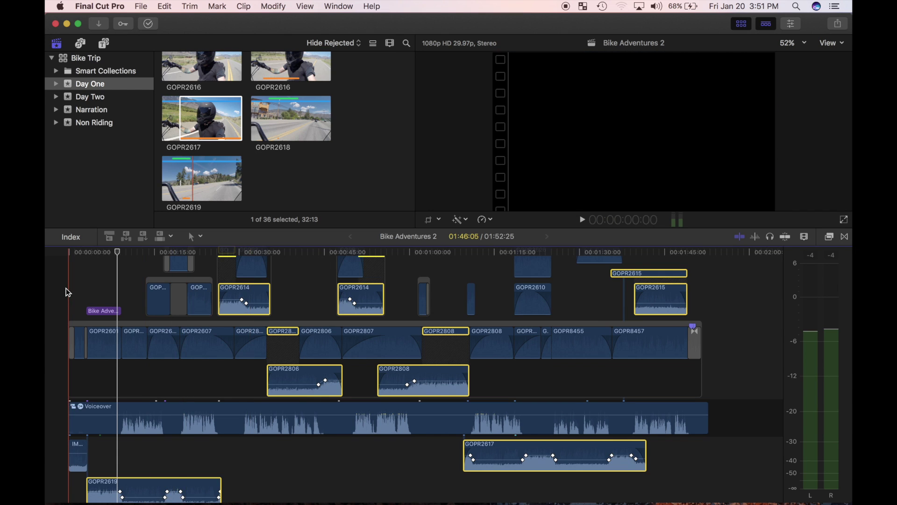
Preview the mix from the start and raise the volume of all timeline clips together with a relative volume adjustment
click(66, 288)
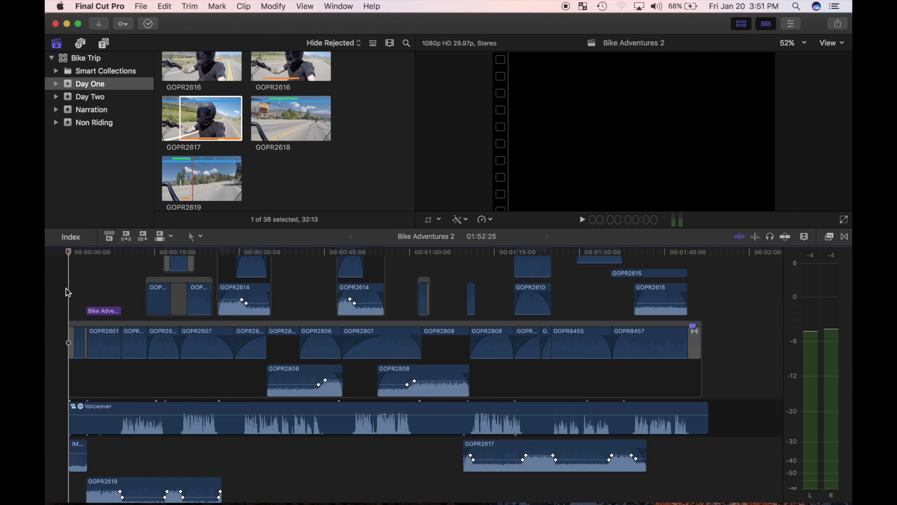
key(space)
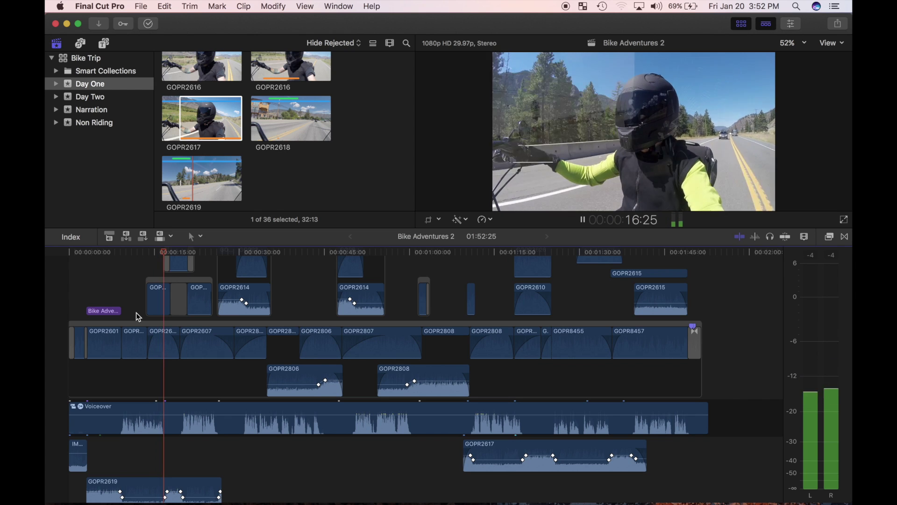
key(space)
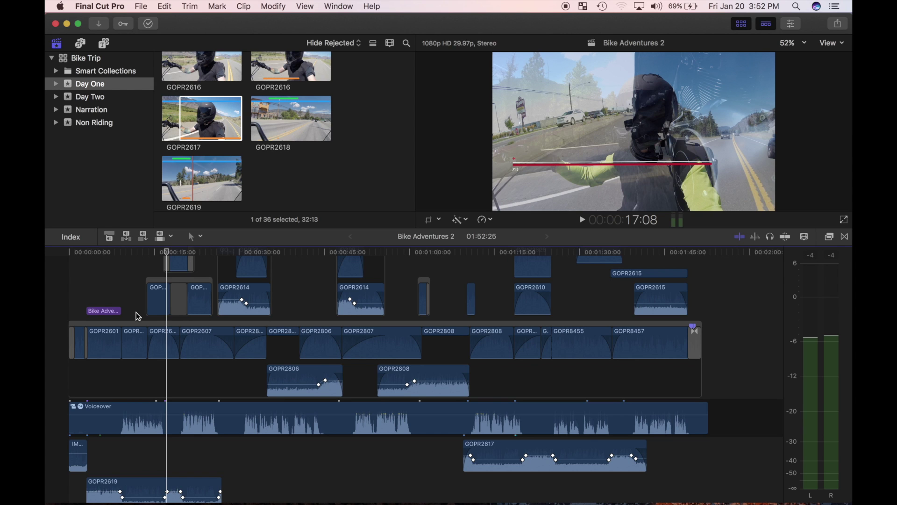
key(super+a)
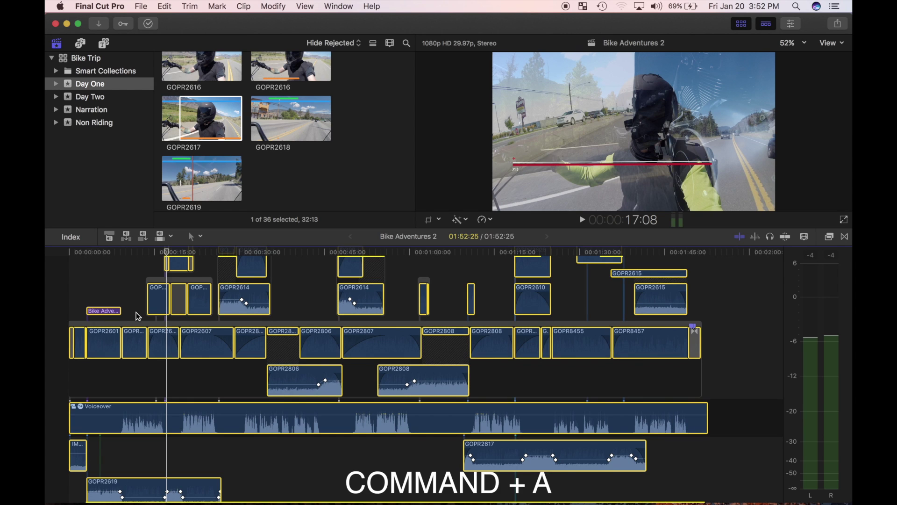
scroll(136, 312, down, 3)
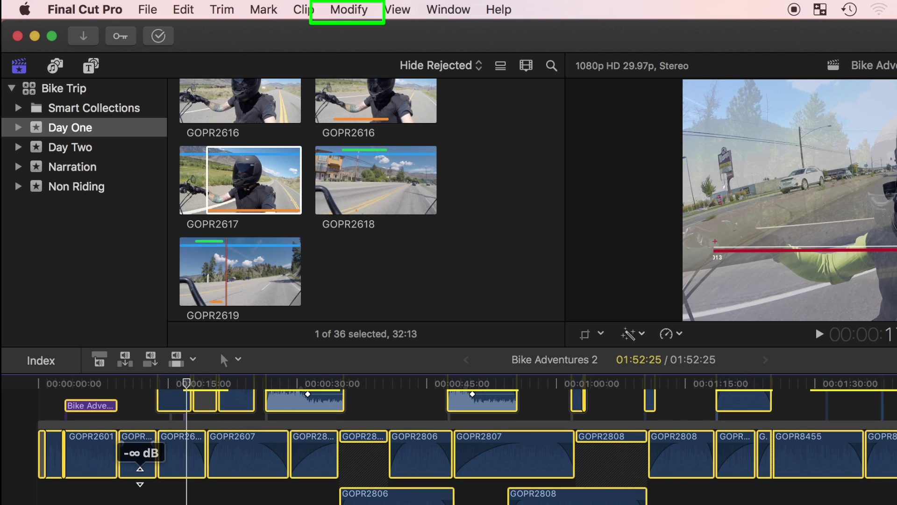
click(347, 11)
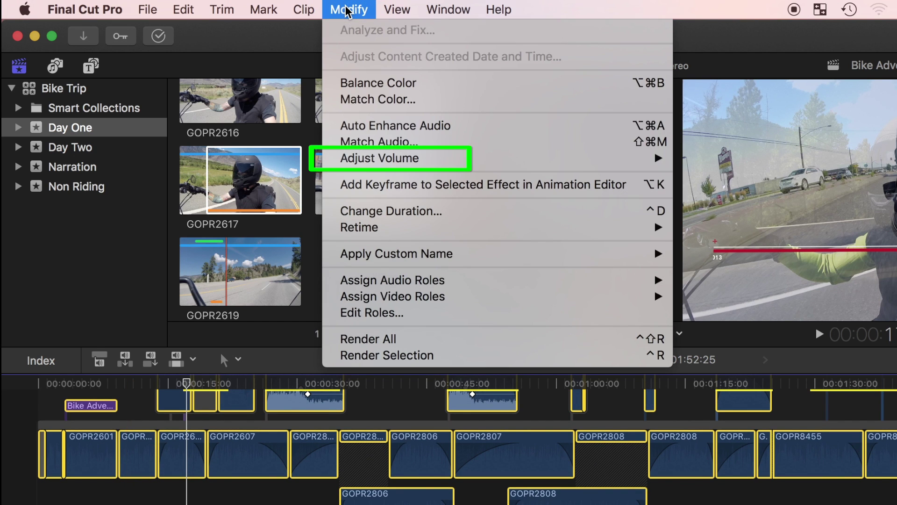
mouse_move(467, 158)
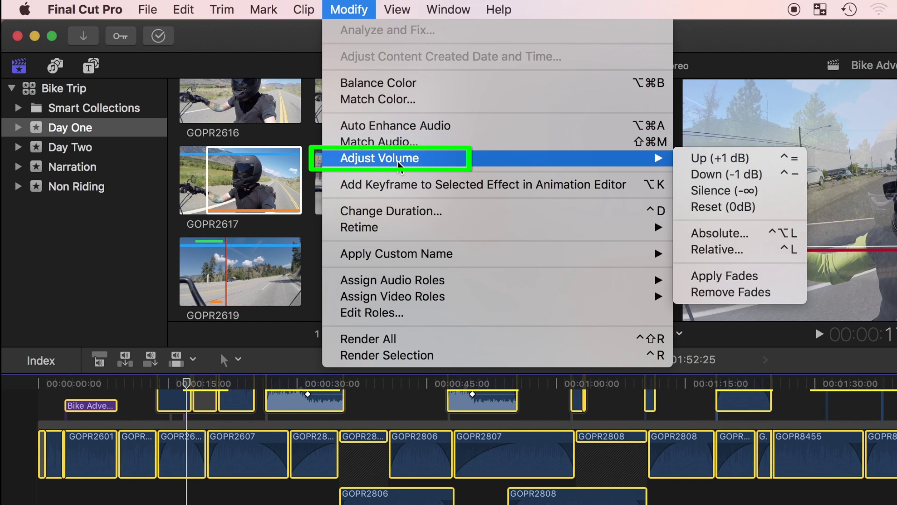
click(722, 248)
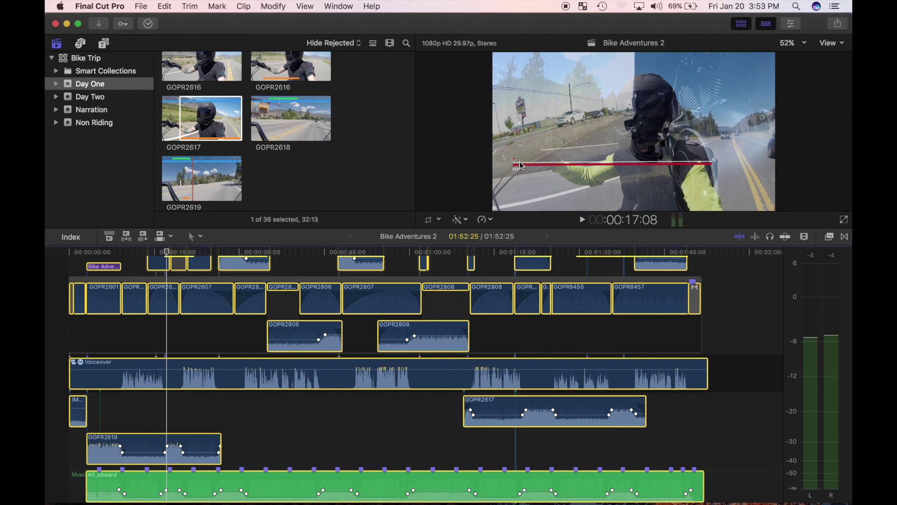
Try an absolute volume adjustment of 3 dB on GOPR2619 and undo it
click(145, 441)
key(super+equal)
key(super+equal)
key(super+equal)
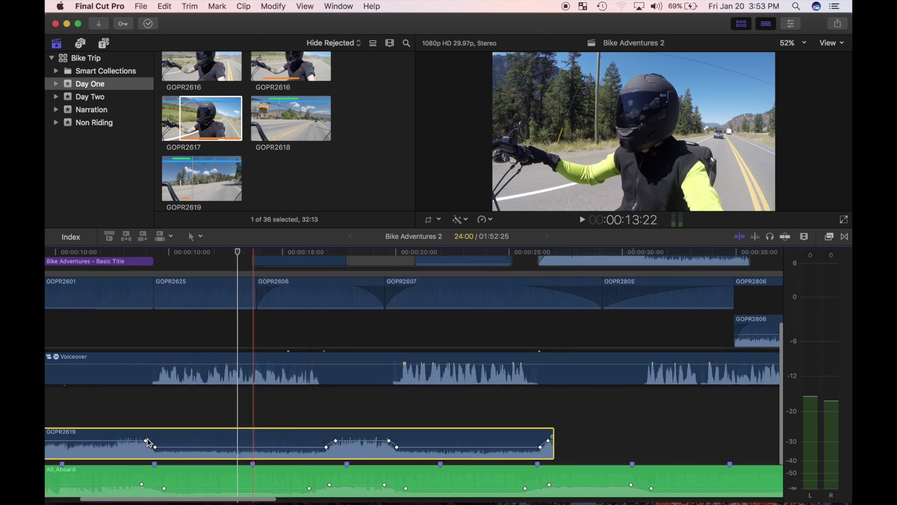
scroll(149, 442, down, 5)
scroll(149, 442, left, 3)
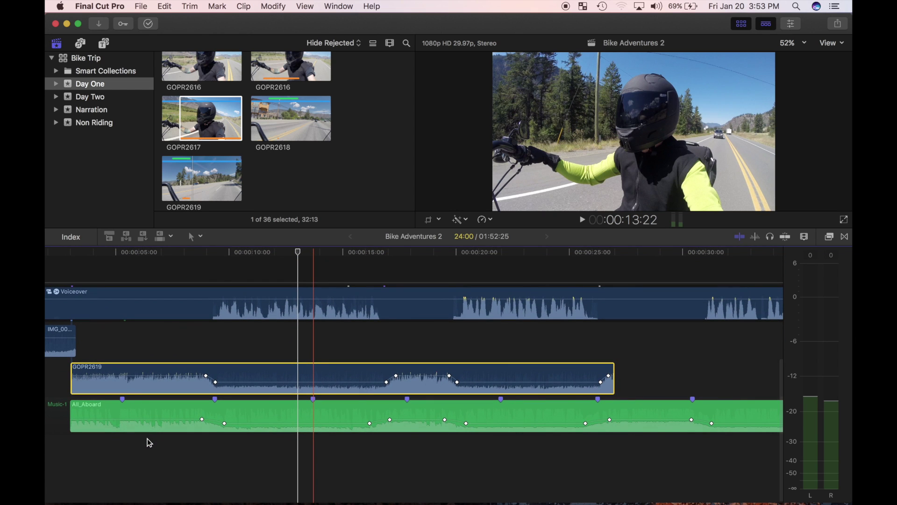
click(267, 11)
mouse_move(303, 109)
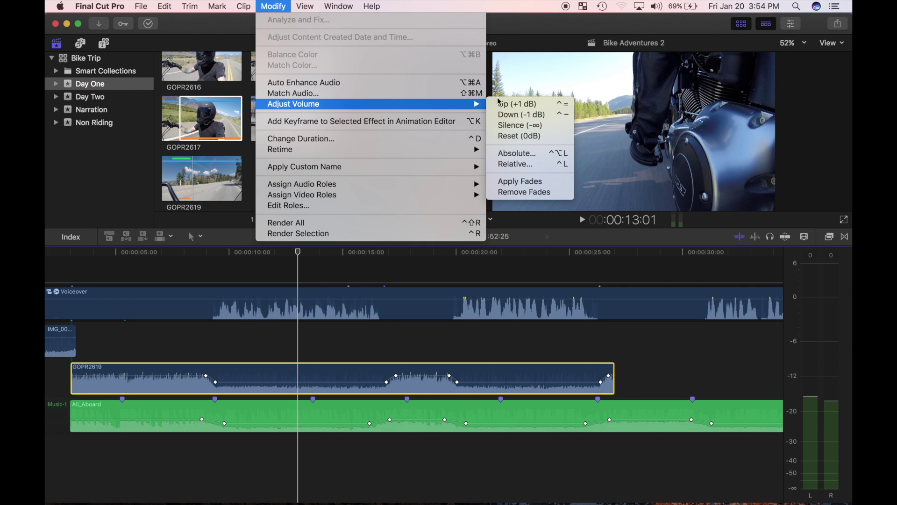
click(529, 157)
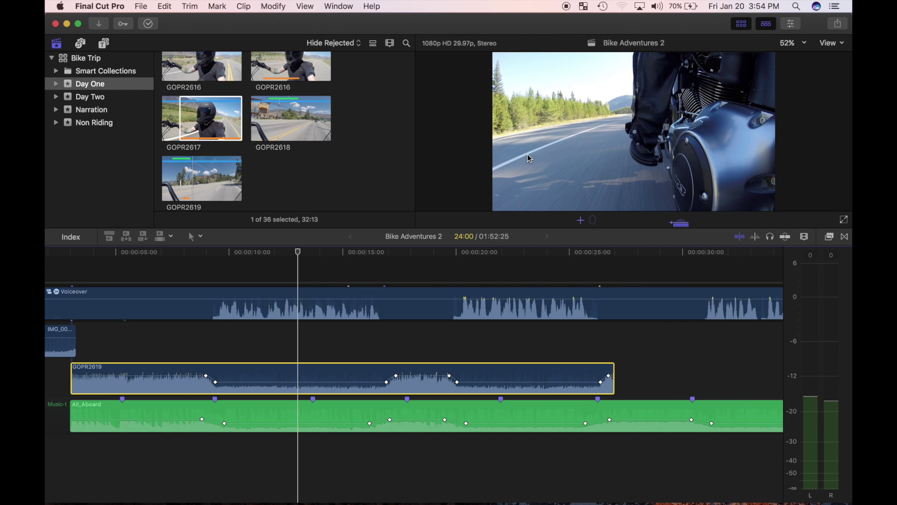
text(3)
key(Return)
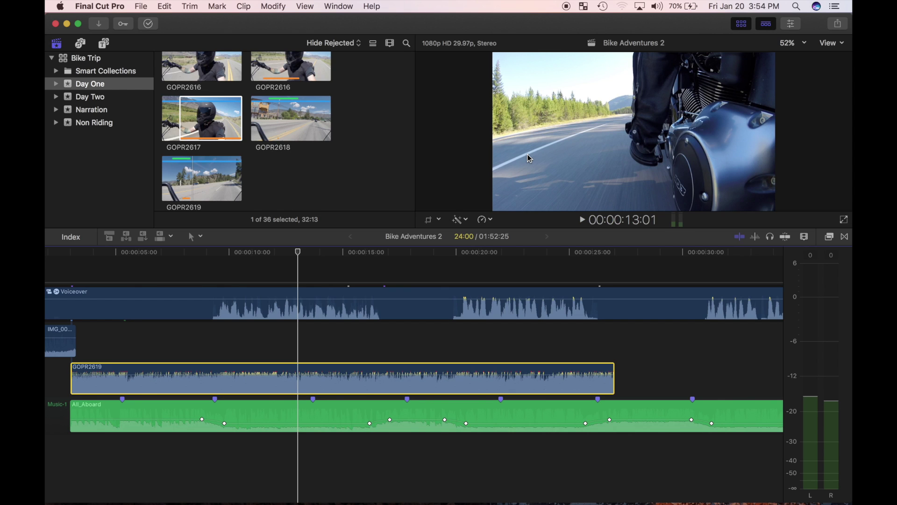
key(super+z)
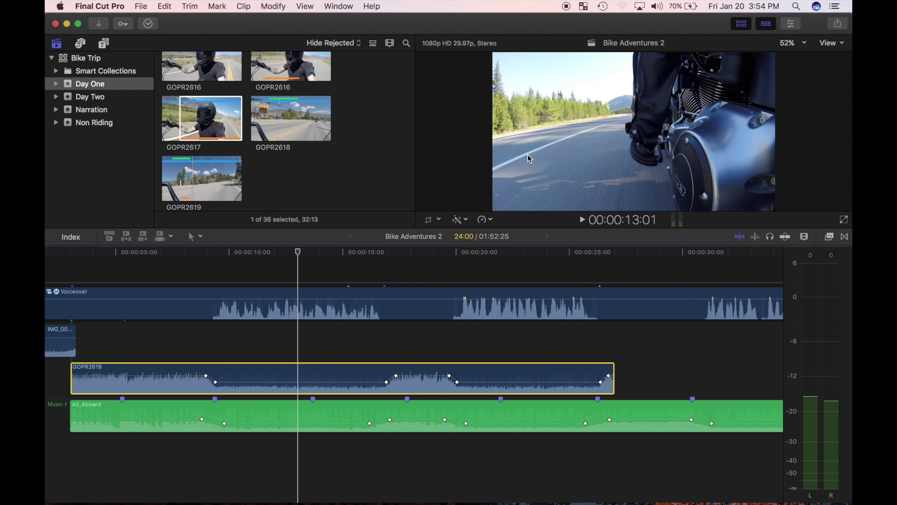
Preview the mix from the start and lower the Voiceover's volume over its second, fourth and fifth passages, the fifth to about 2 dB
key(shift+z)
key(Home)
key(space)
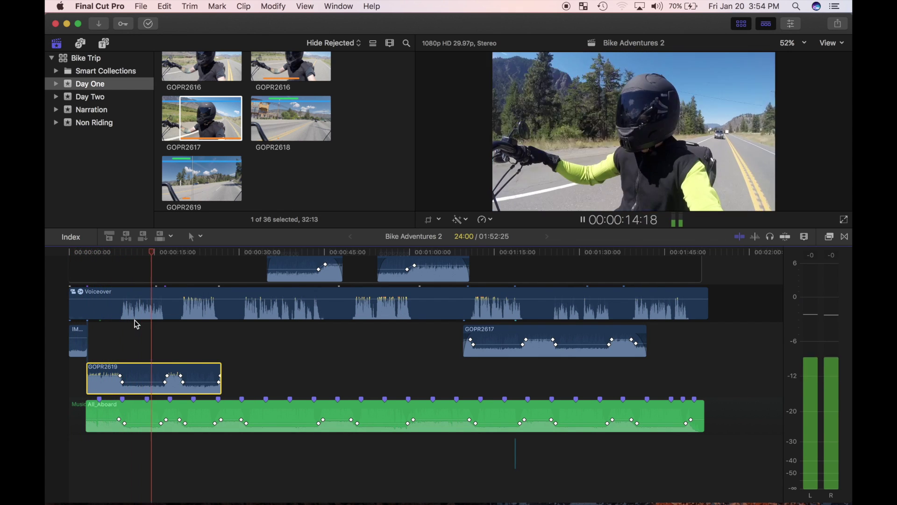
key(space)
key(r)
drag(180, 300, 202, 299)
drag(350, 295, 507, 299)
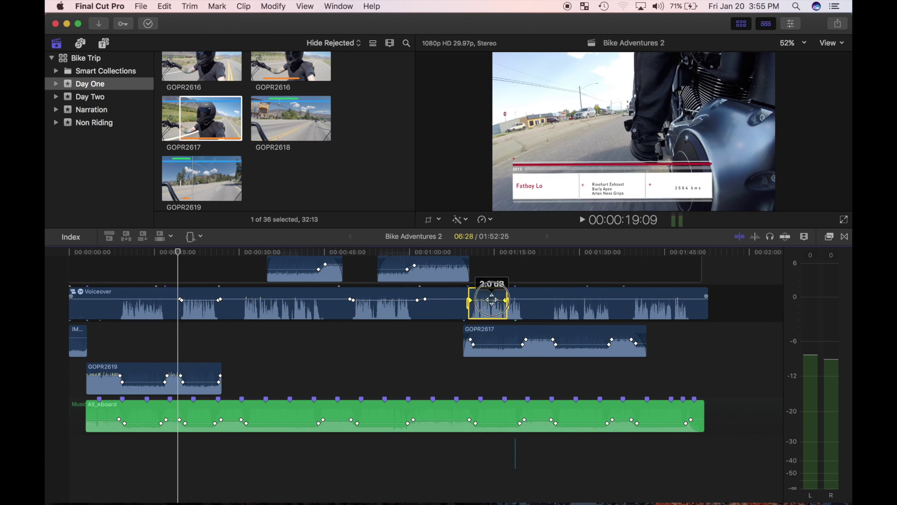
Play back the fifth Voiceover passage and the section after it to check the audio levels
key(slash)
click(443, 348)
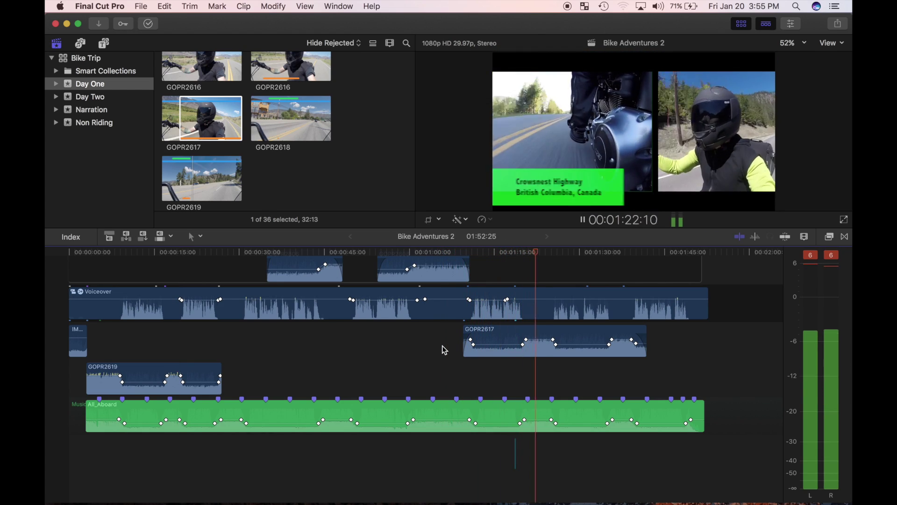
key(space)
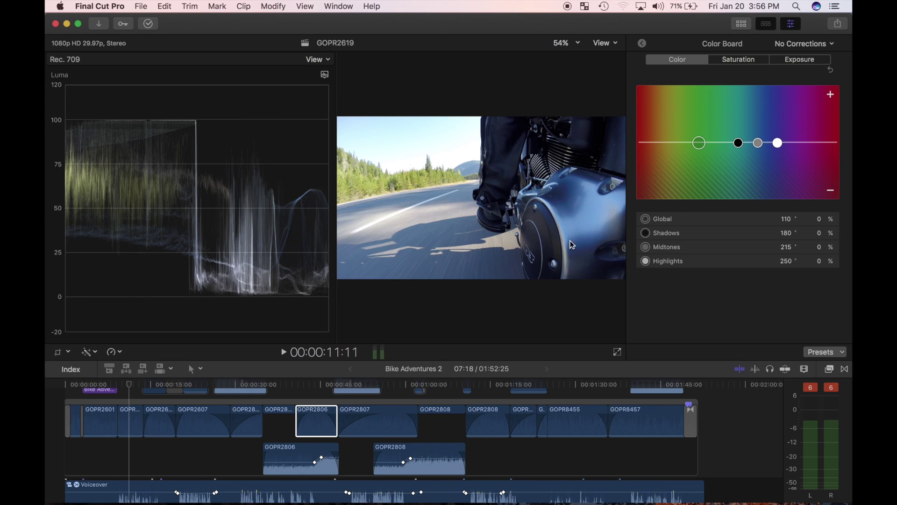